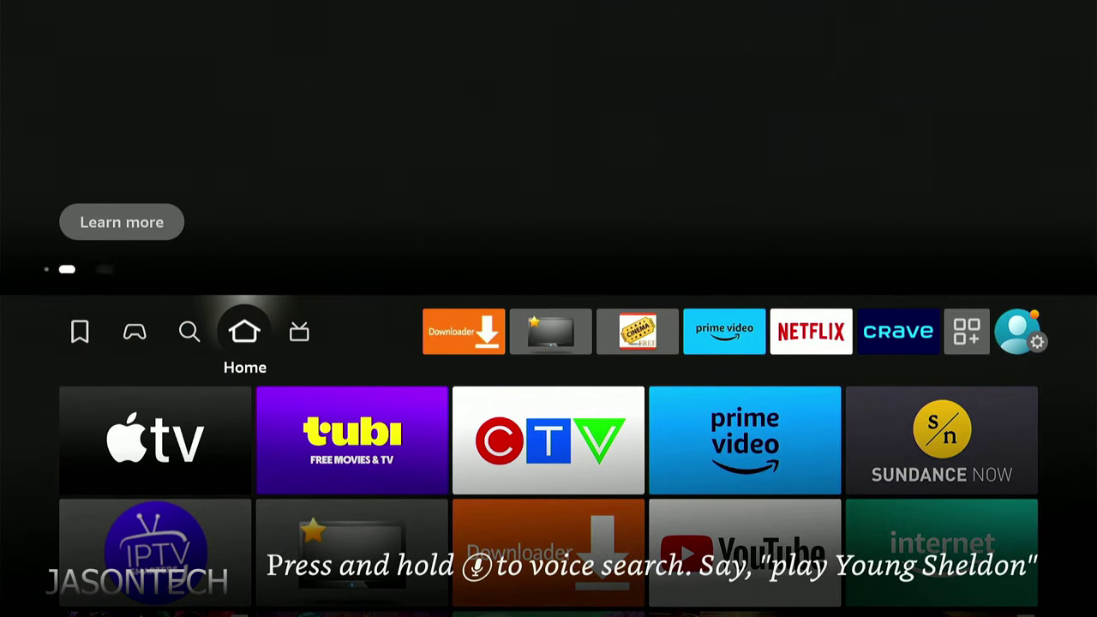
Step: Open the text search keyboard from the Find page
key(Left)
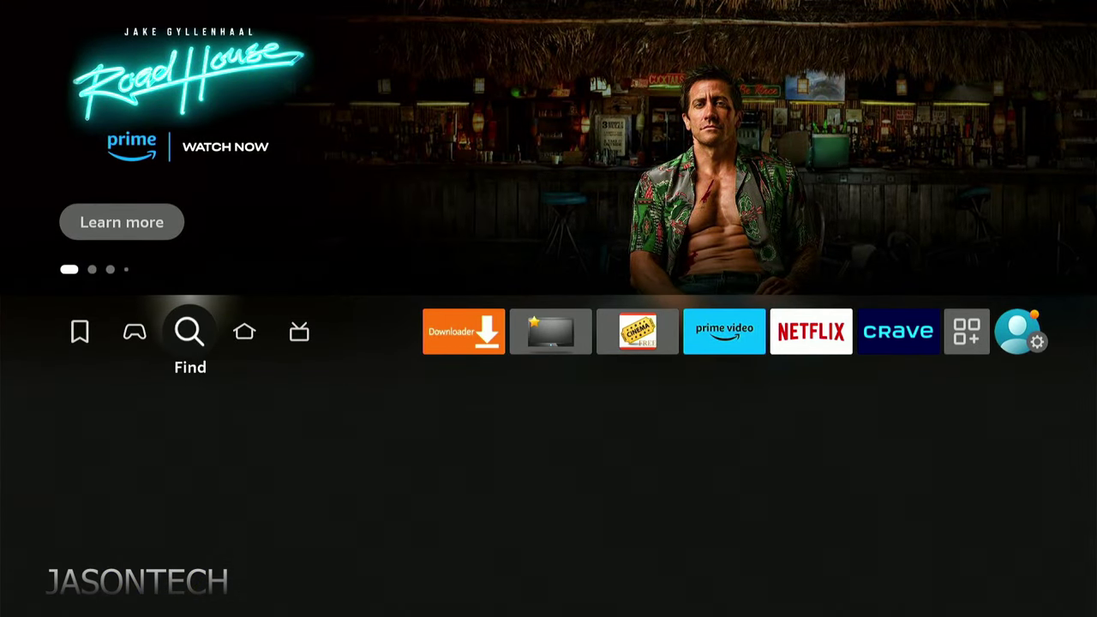
key(Down)
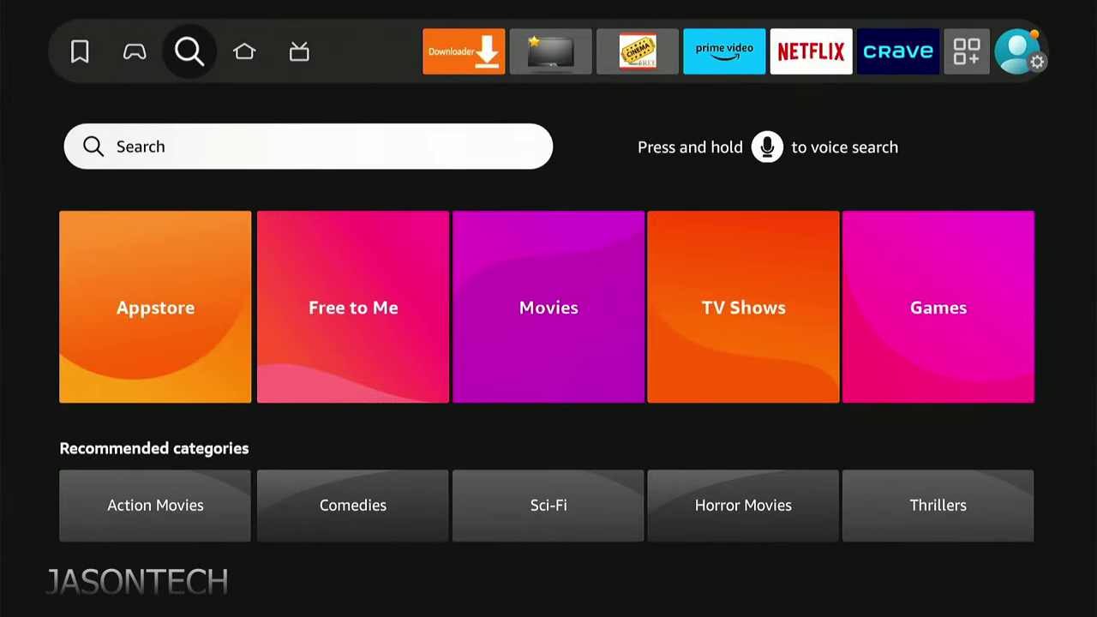
key(Return)
Step: Enter "Ko" as the search text with the on-screen keyboard
key(Right)
key(Right)
key(Right)
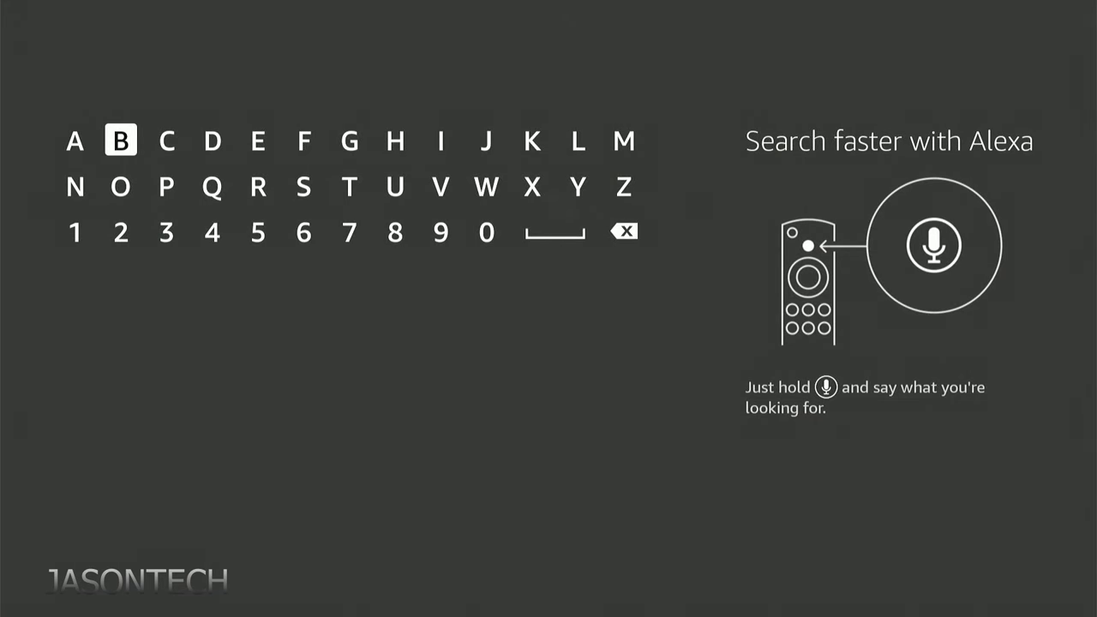
key(Right)
key(Right)
key(Right)
key(Right)
key(Right)
key(Right)
key(Right)
key(Return)
key(Down)
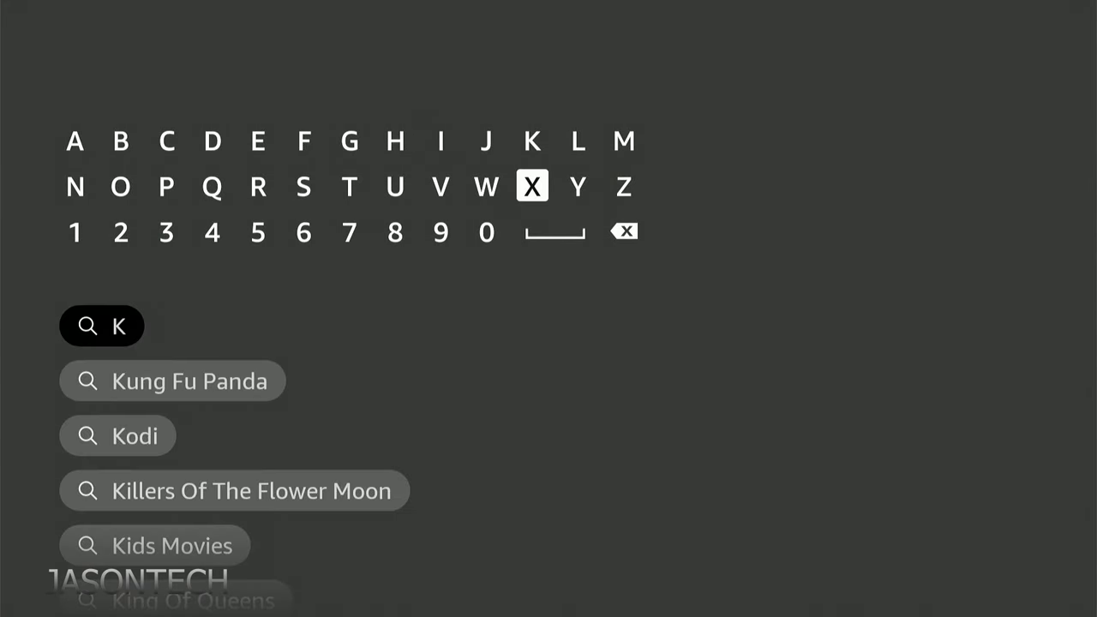
key(Left)
key(Left)
key(Left)
key(Left)
key(Left)
key(Left)
key(Left)
key(Left)
key(Left)
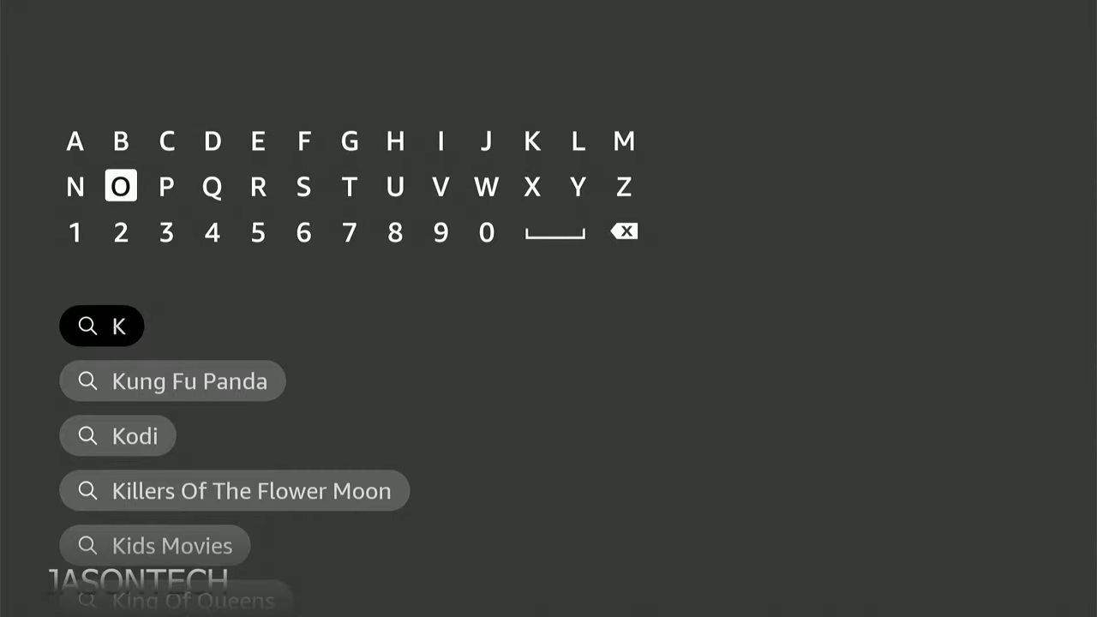
key(Return)
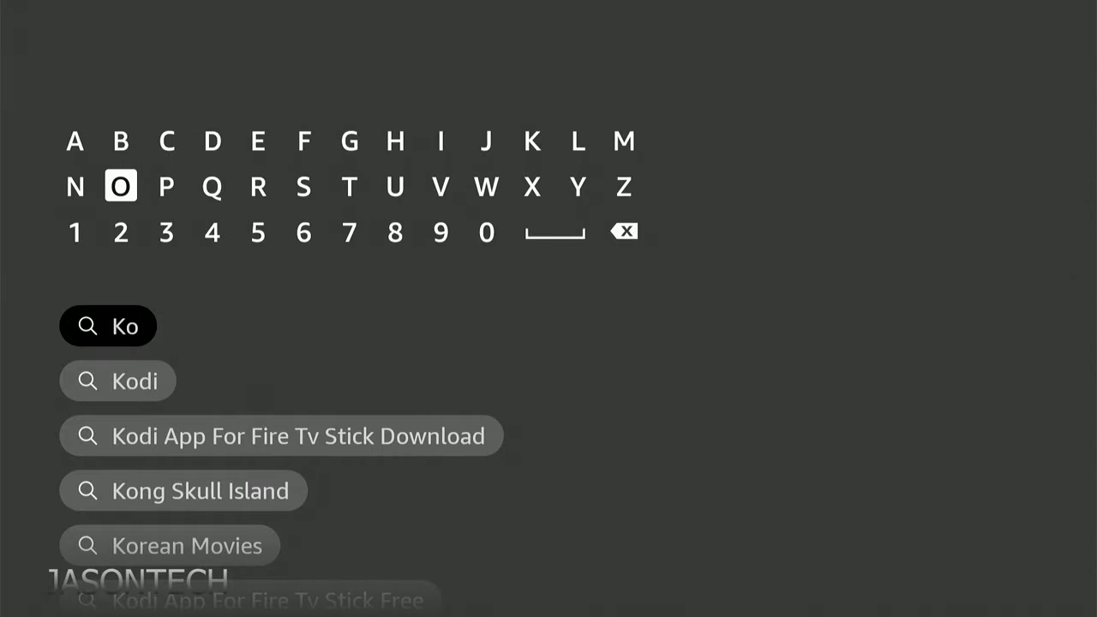
Step: Run the suggested search for Kodi
key(Down)
key(Down)
key(Down)
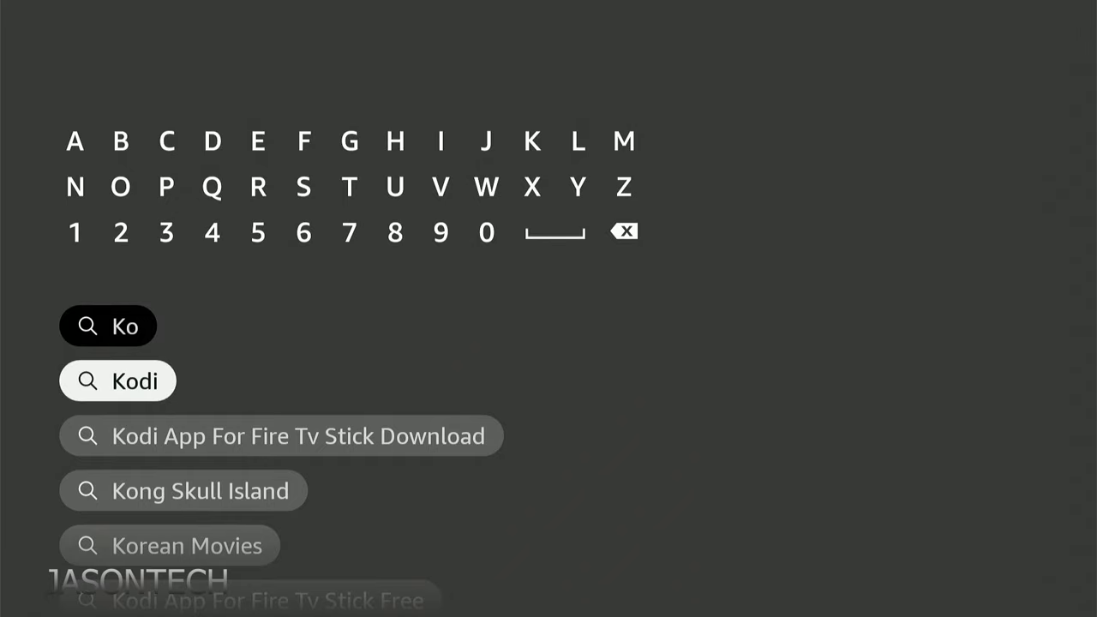
key(Return)
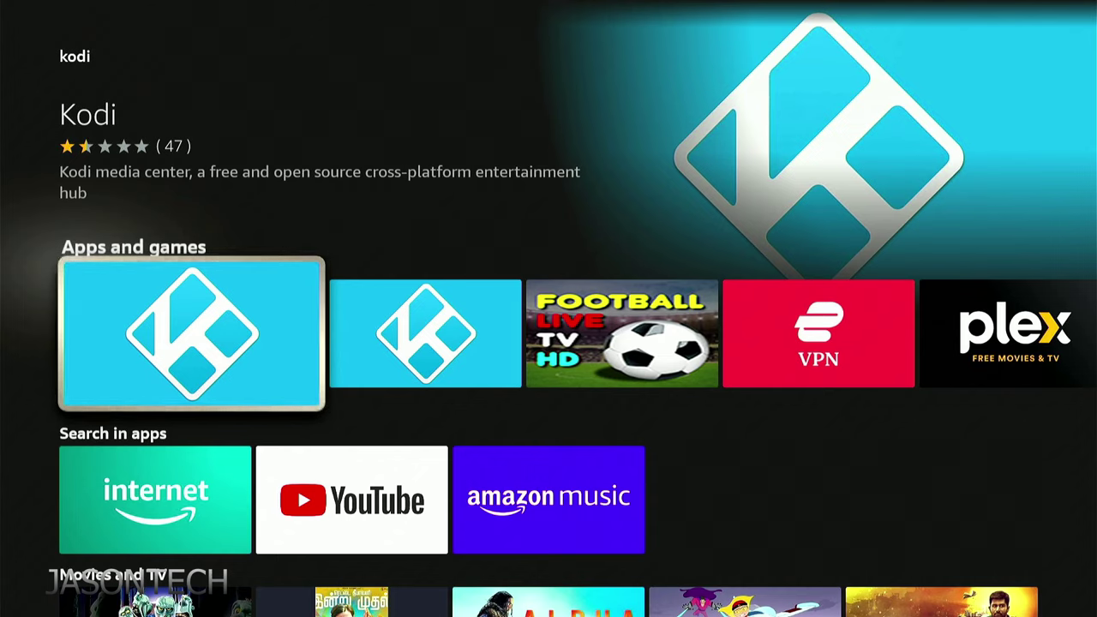
Step: Leave the Kodi results and run the suggested Downloader search for the text "Do"
key(Escape)
key(Left)
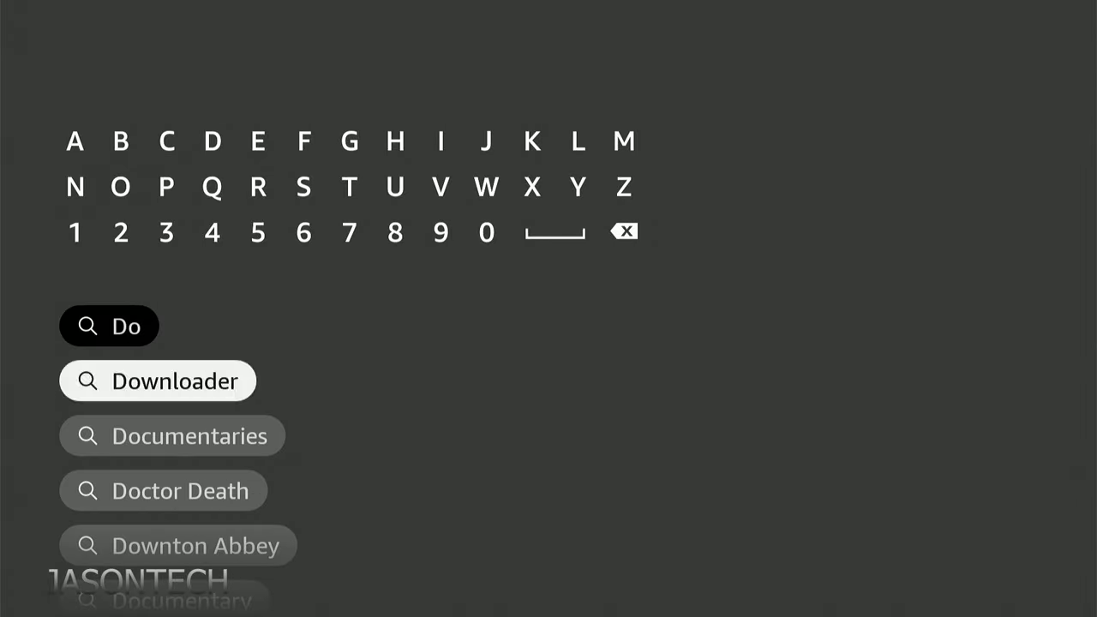
key(Return)
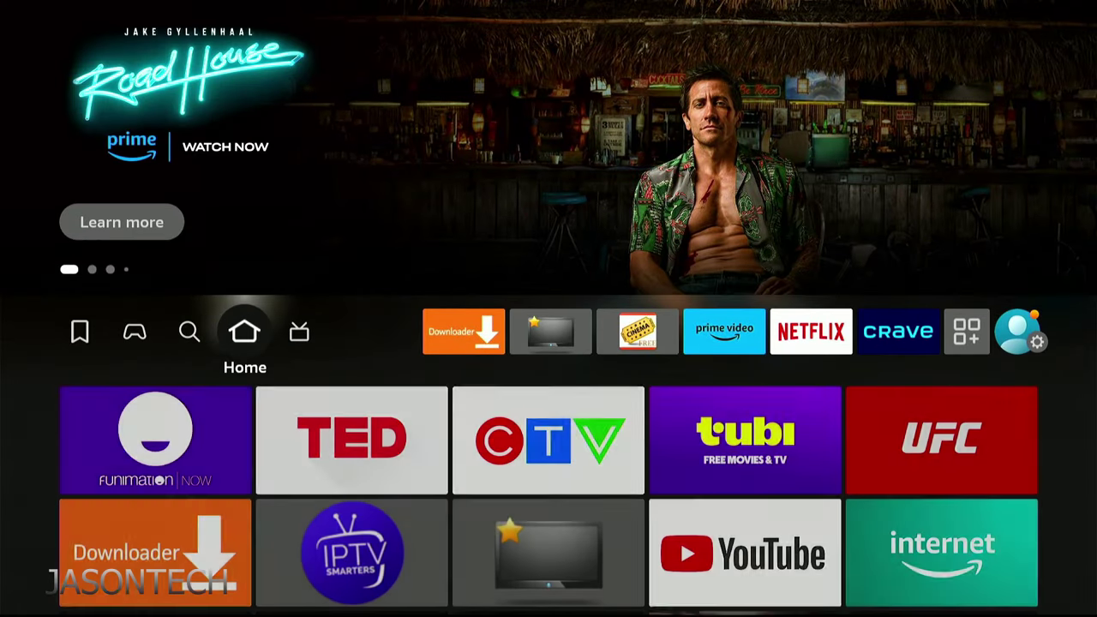
Step: Open the My Fire TV page in the device settings from the home screen
key(Right)
key(Right)
key(Right)
key(Right)
key(Right)
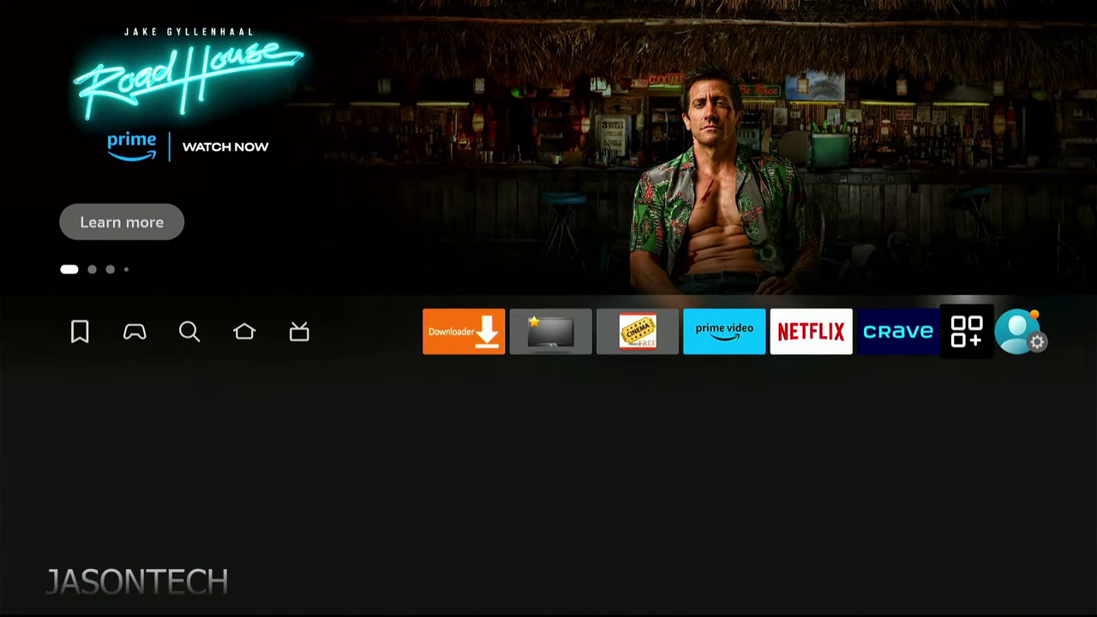
key(Down)
key(Down)
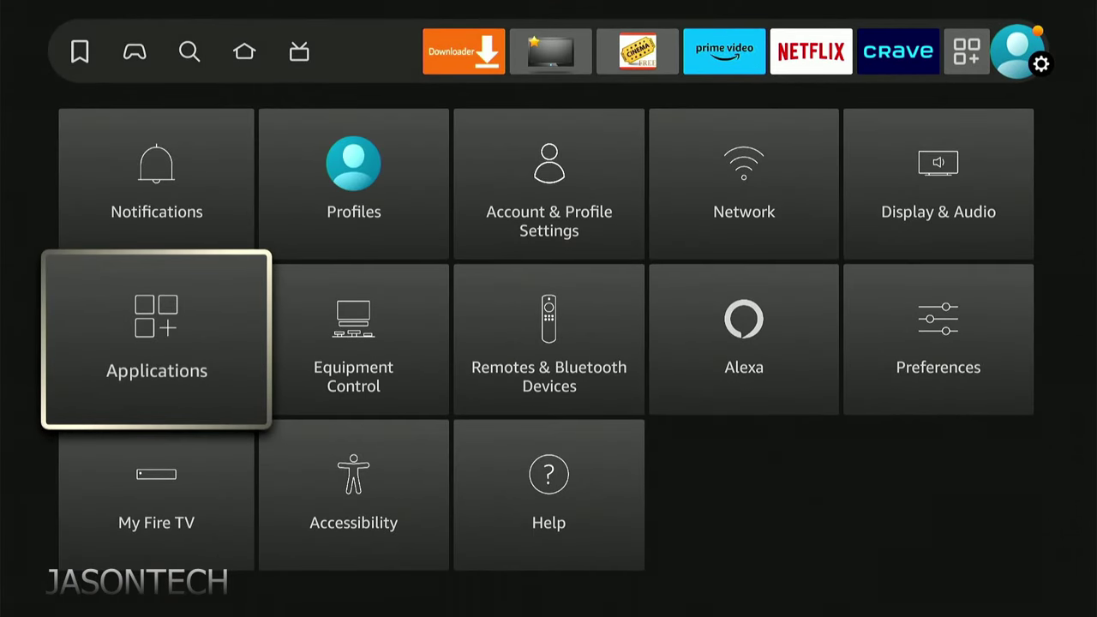
key(Down)
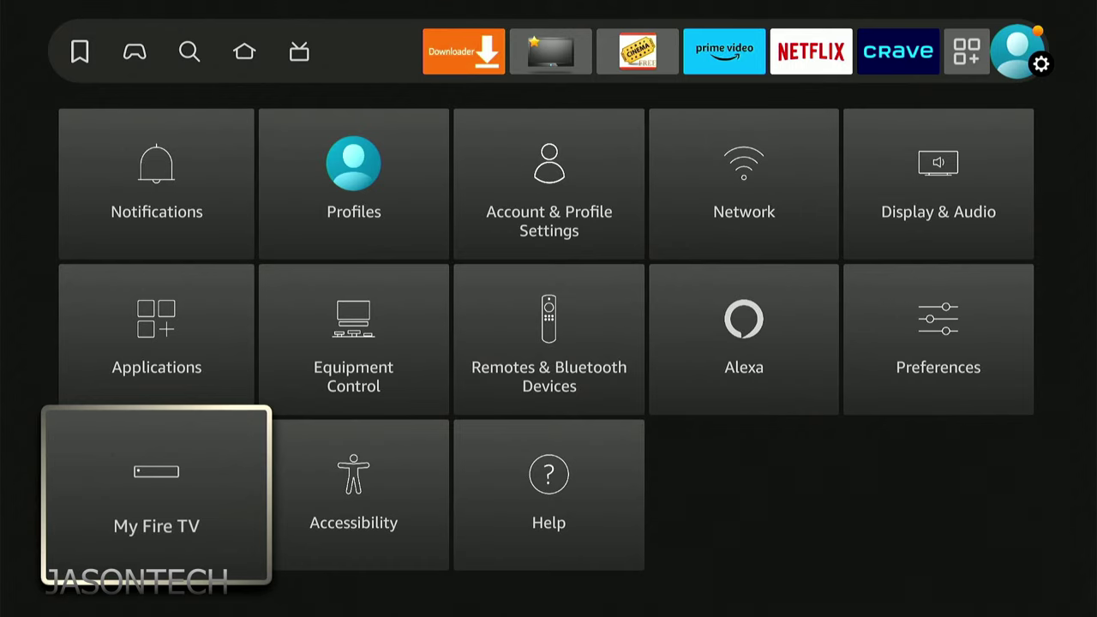
key(Return)
Step: Open the About page and select the Fire TV Stick 4K entry repeatedly to unlock developer mode
key(Down)
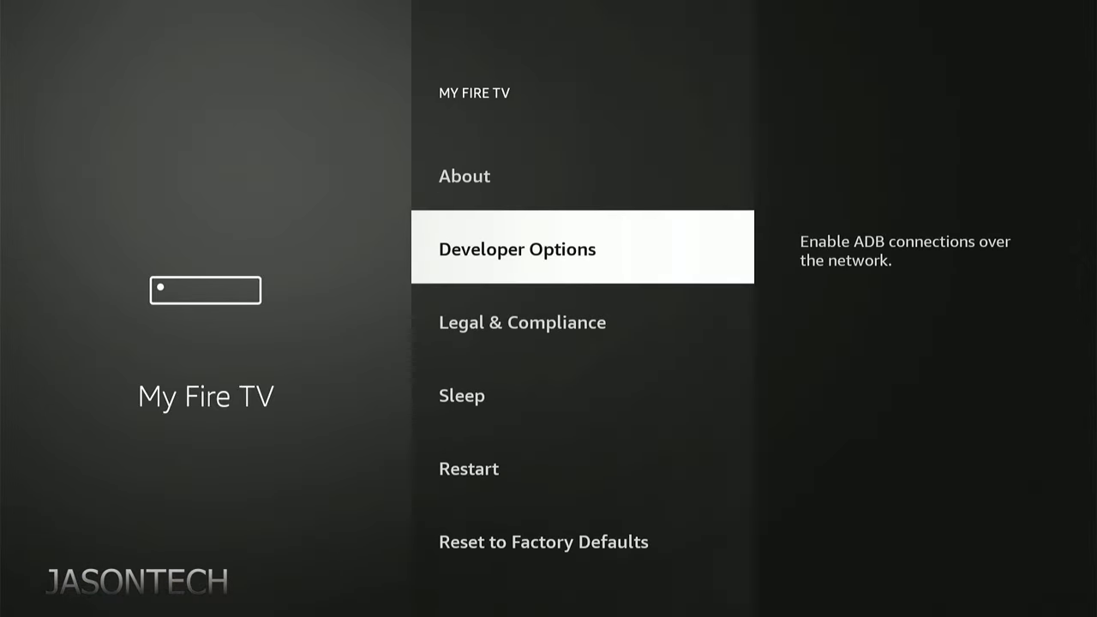
key(Up)
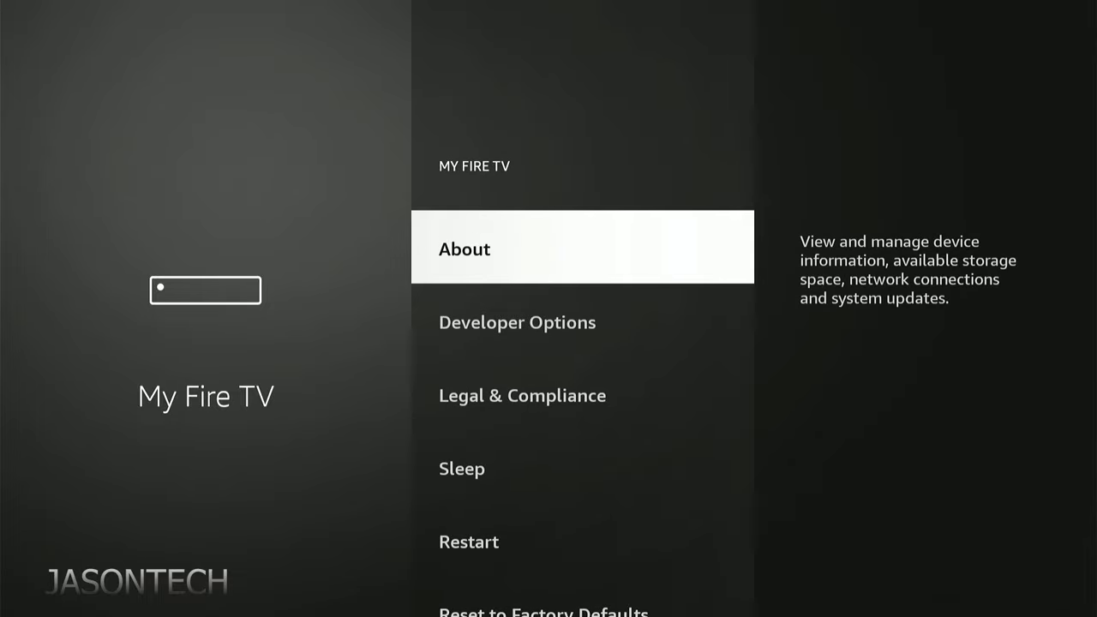
key(Return)
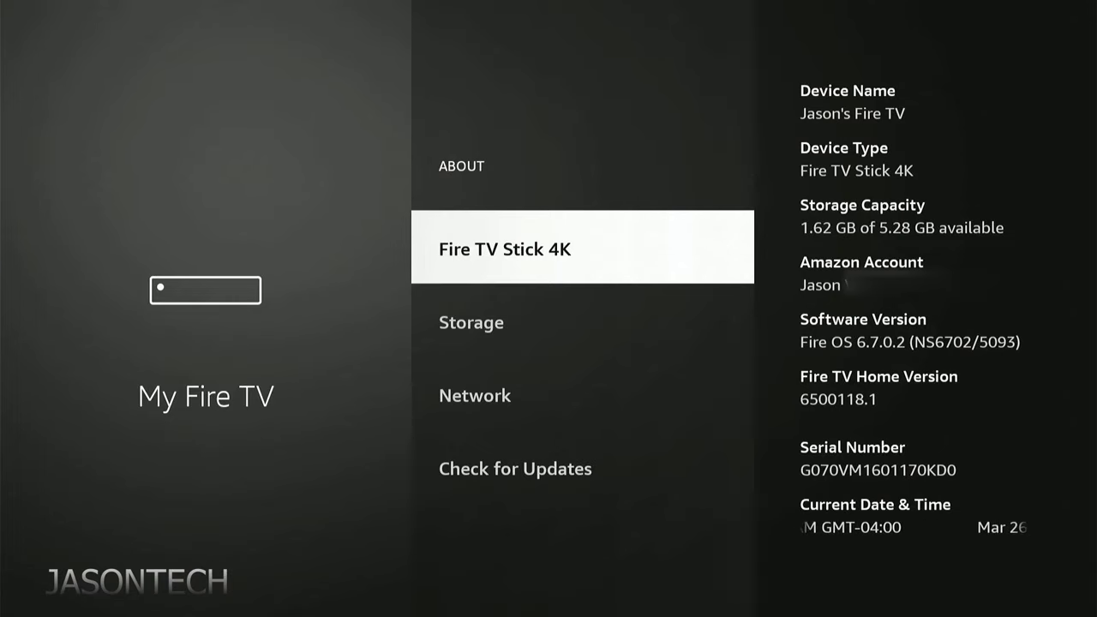
key(Return)
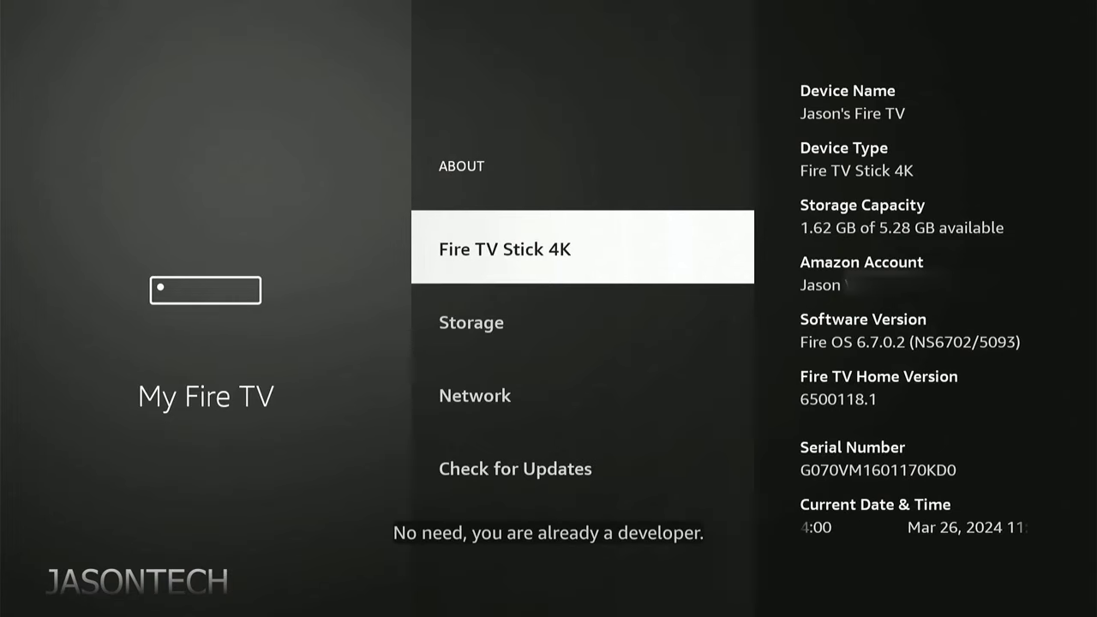
key(Return)
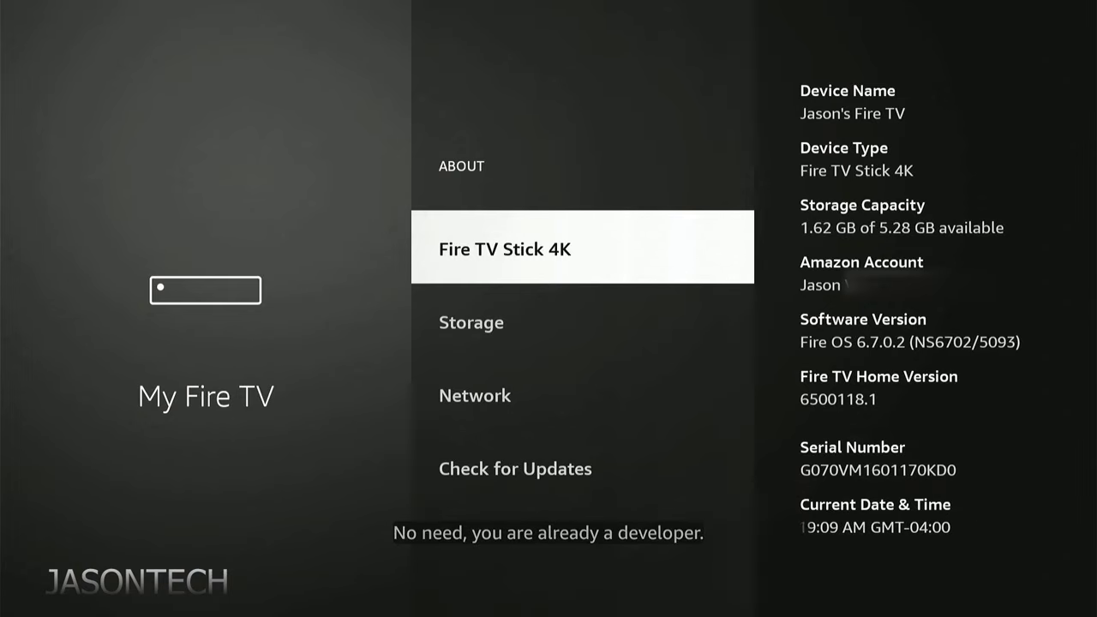
Step: Open Developer Options and review the ADB Debugging and Apps from Unknown Sources settings
key(Escape)
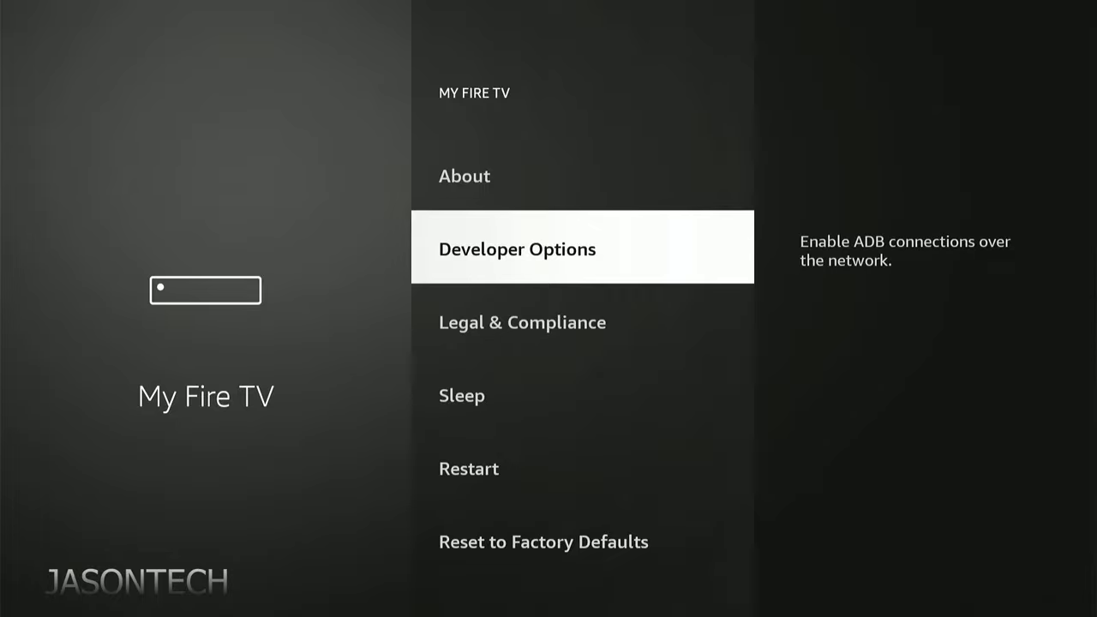
key(Return)
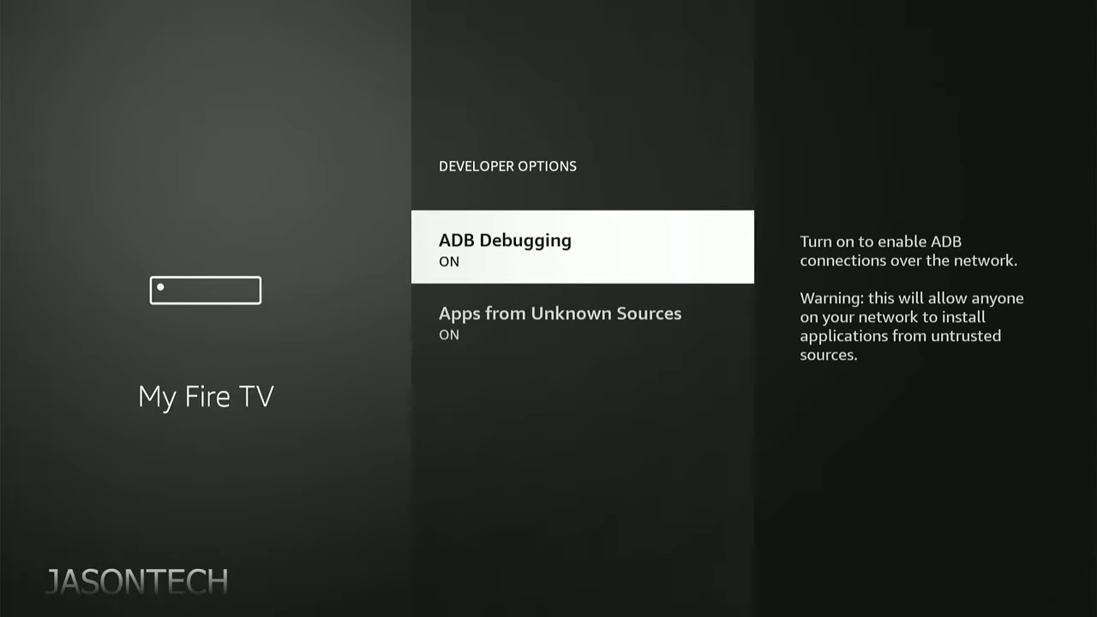
key(Down)
key(Up)
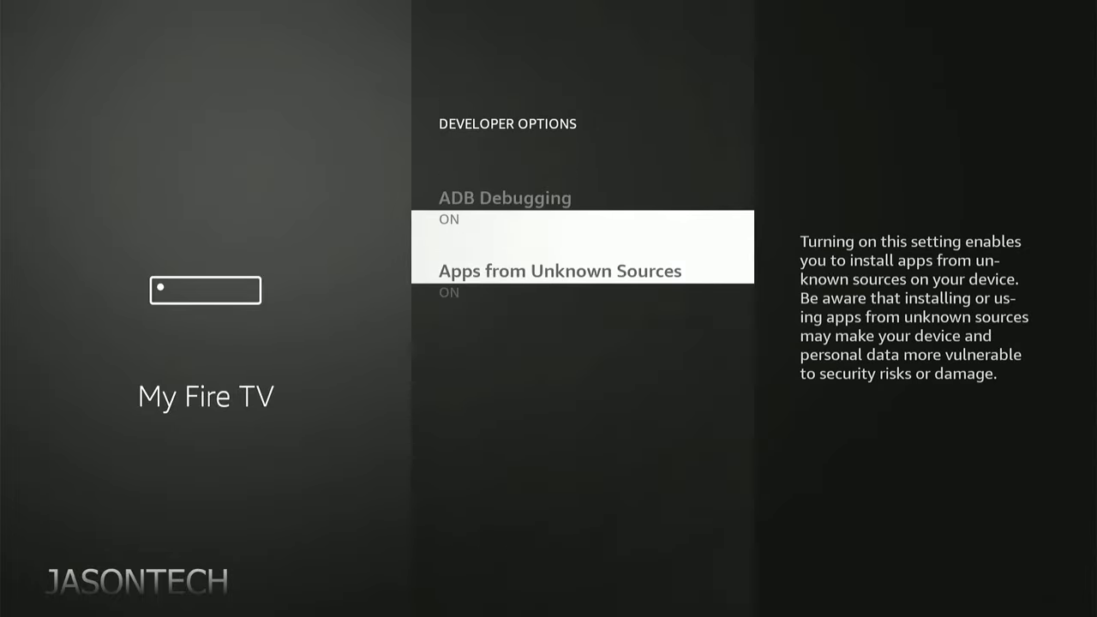
key(Down)
key(Up)
key(Down)
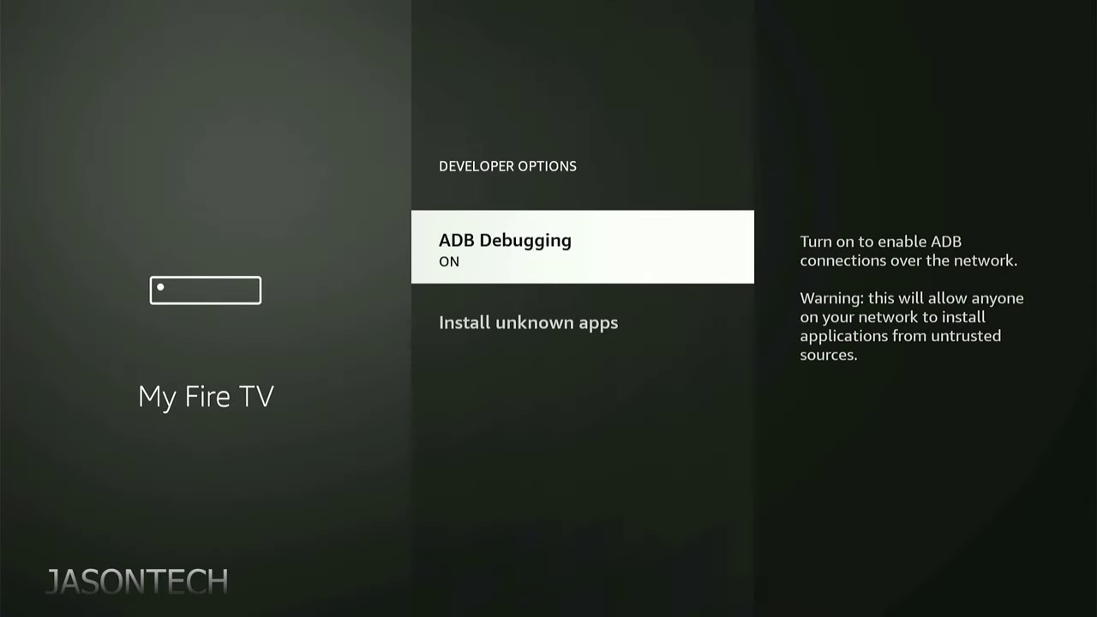
Step: Open the Install unknown apps list and toggle the permission for Downloader, leaving it set to ON
key(Down)
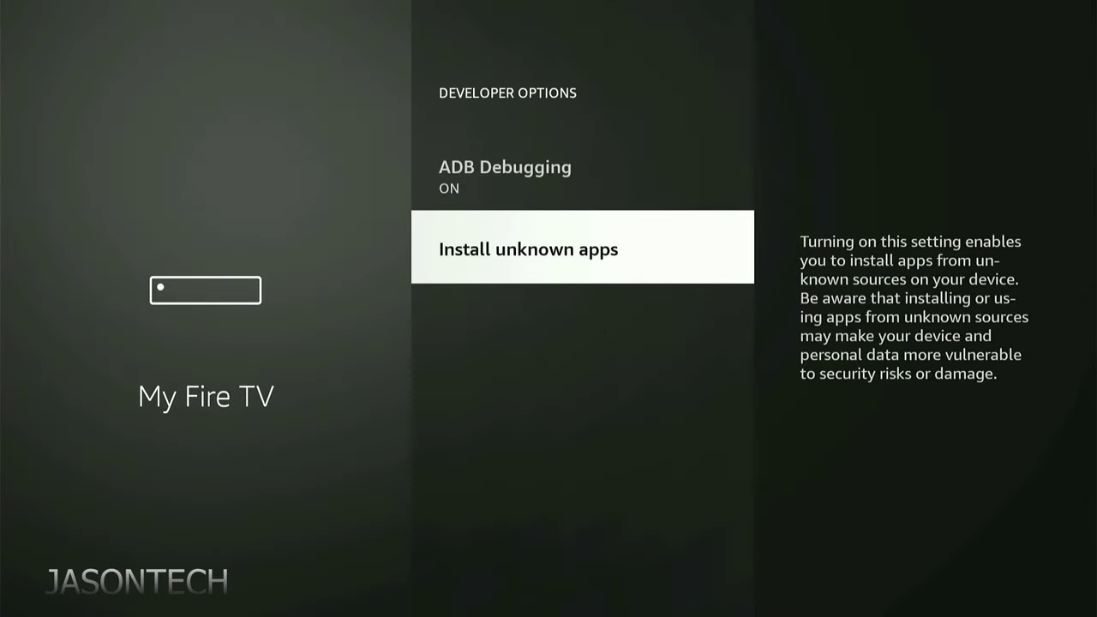
key(Return)
key(Down)
key(Down)
key(Down)
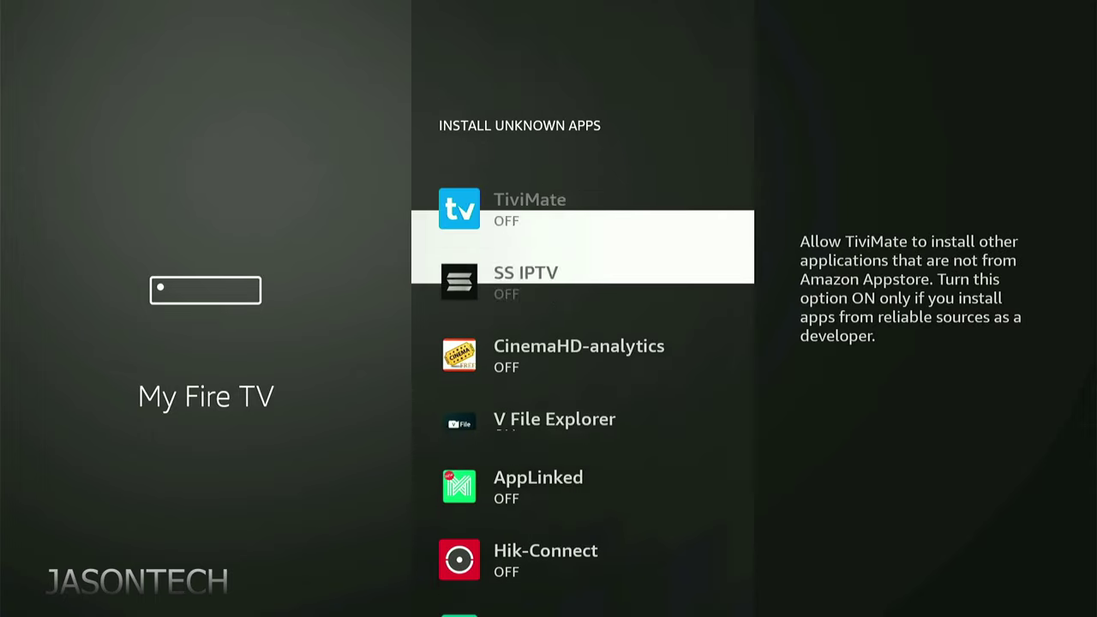
key(Down)
key(Down)
key(Down)
key(Down)
key(Down)
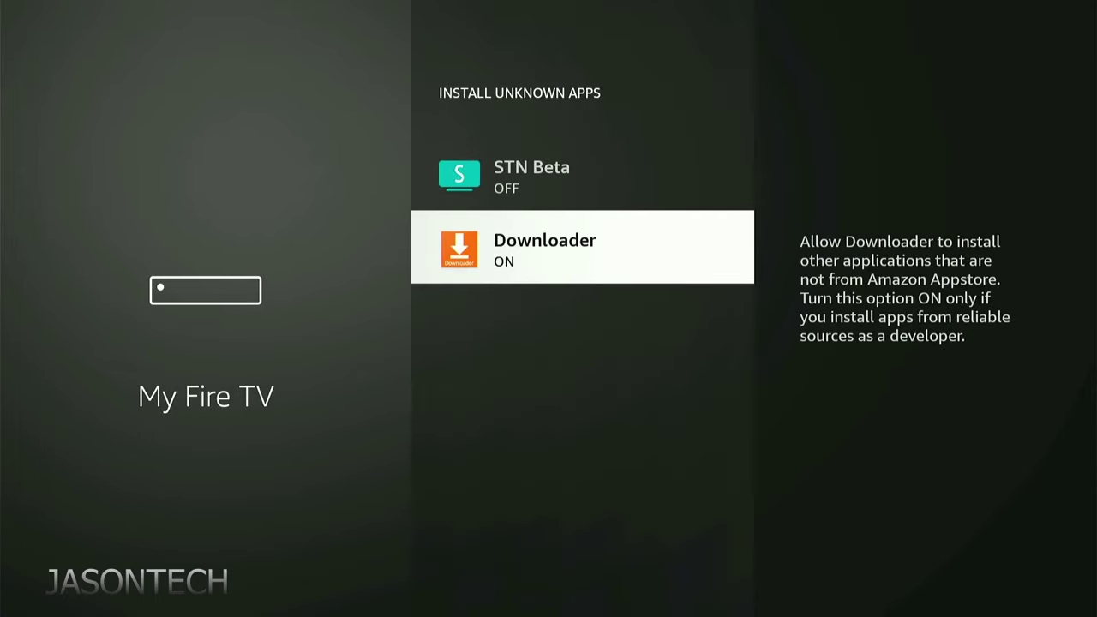
key(Return)
key(Return)
Step: Switch Apps from Unknown Sources off and back on, accepting the security warning
key(Escape)
key(Down)
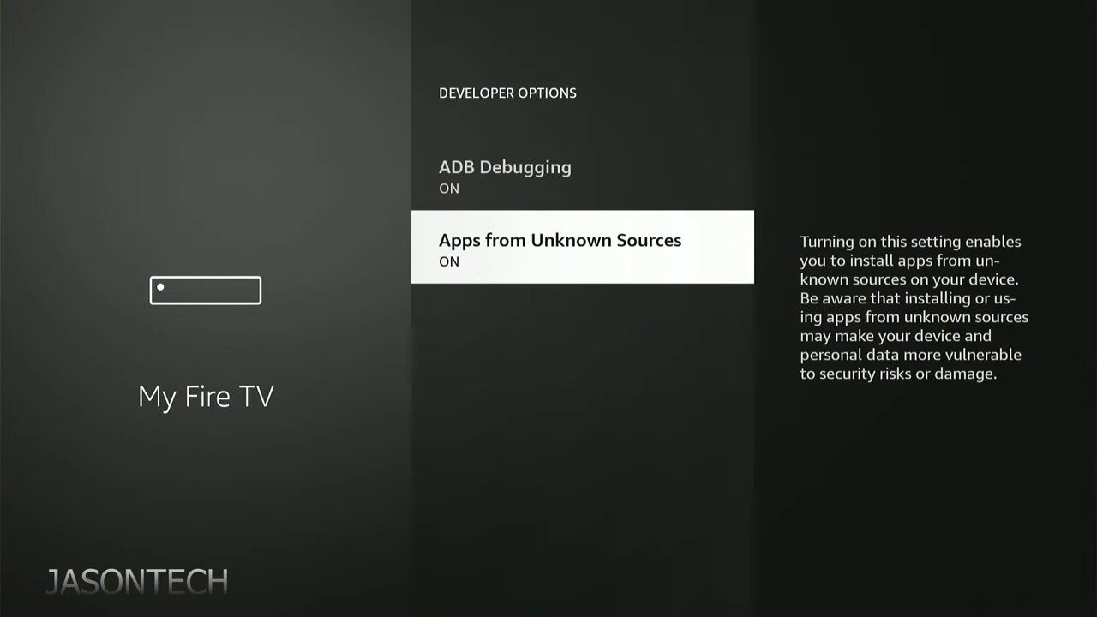
key(Return)
key(Return)
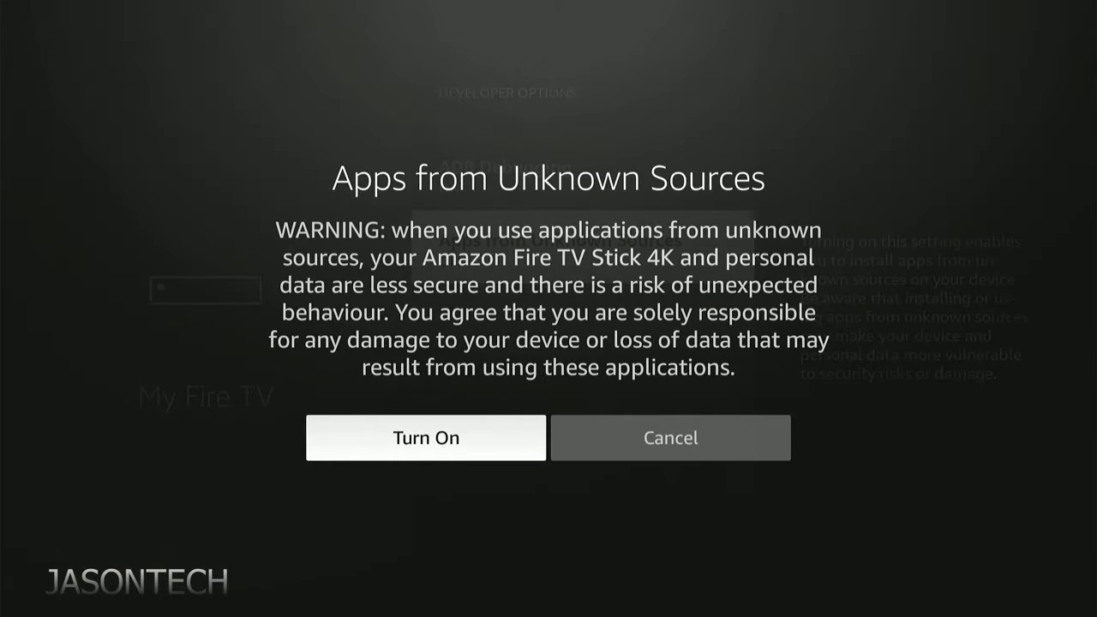
key(Return)
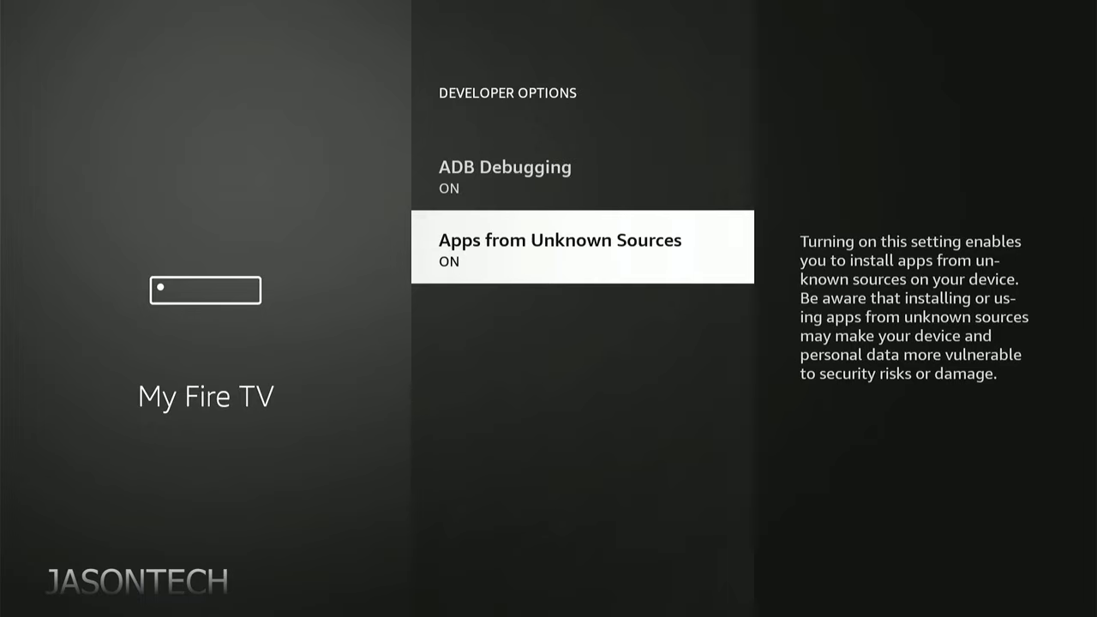
Step: Return to the home screen and launch the Downloader app
key(Escape)
key(Escape)
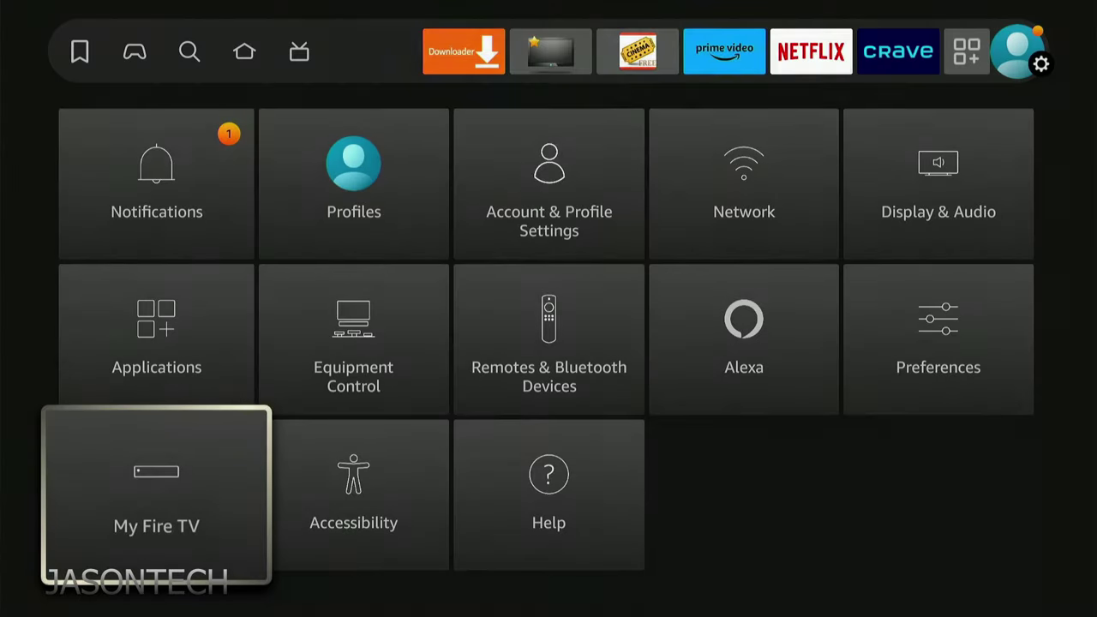
key(Escape)
key(Escape)
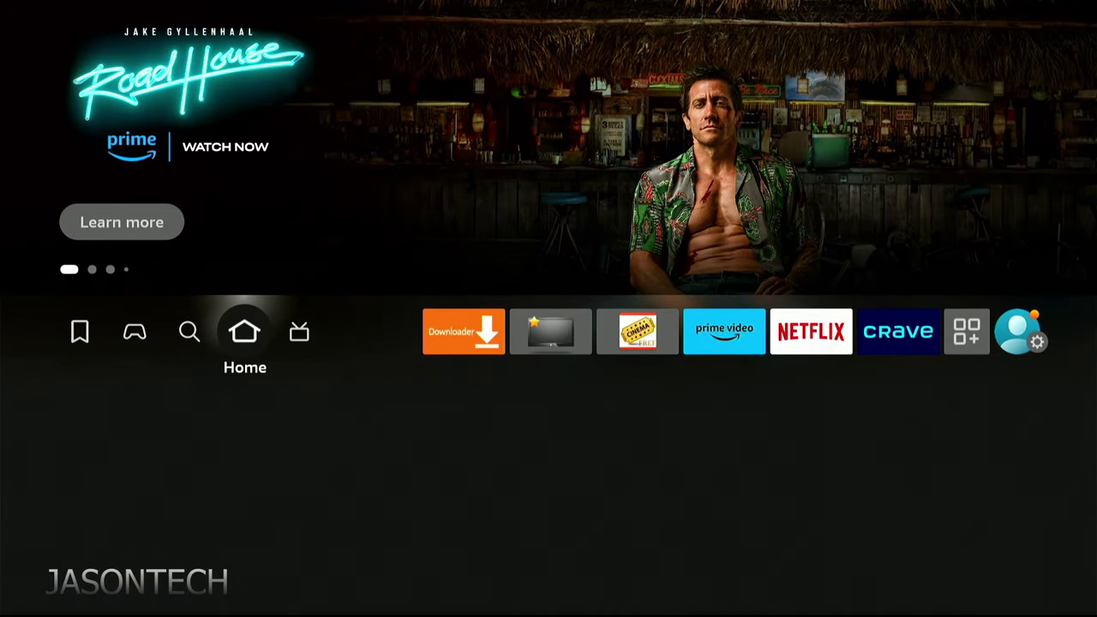
key(Right)
key(Right)
key(Right)
key(Left)
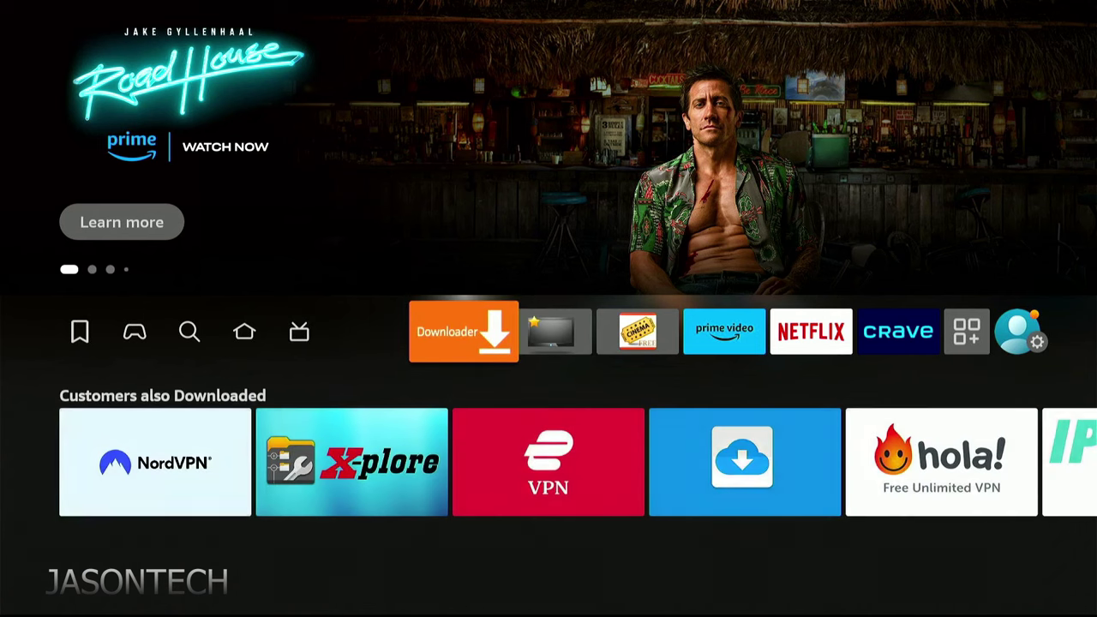
key(Return)
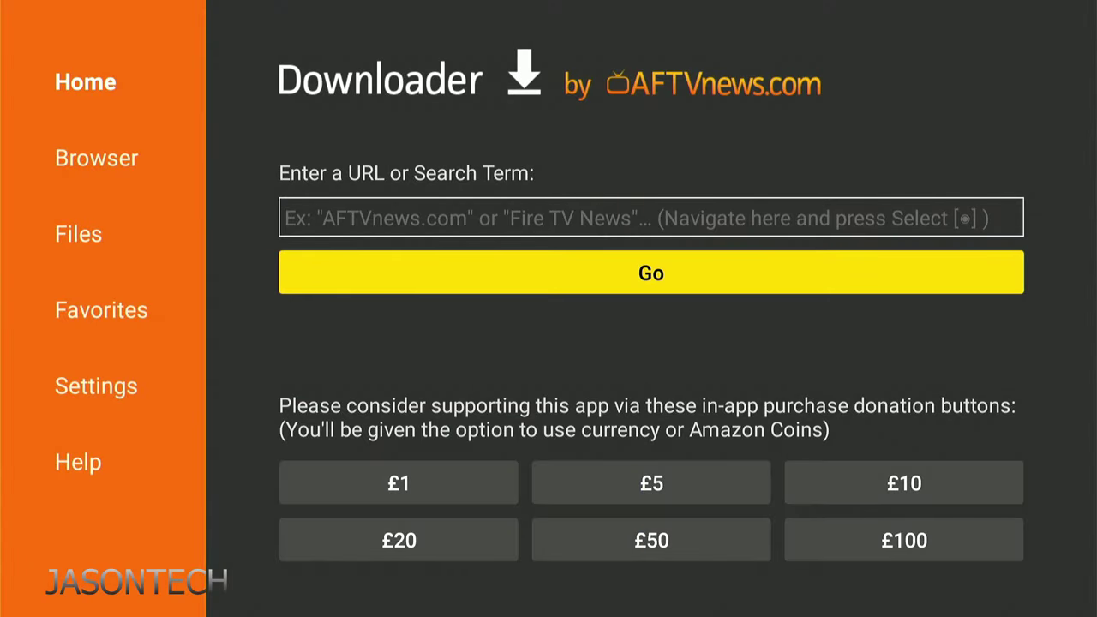
Step: Start a web address in Downloader's URL or search field by entering kodi.tv
key(Up)
key(Return)
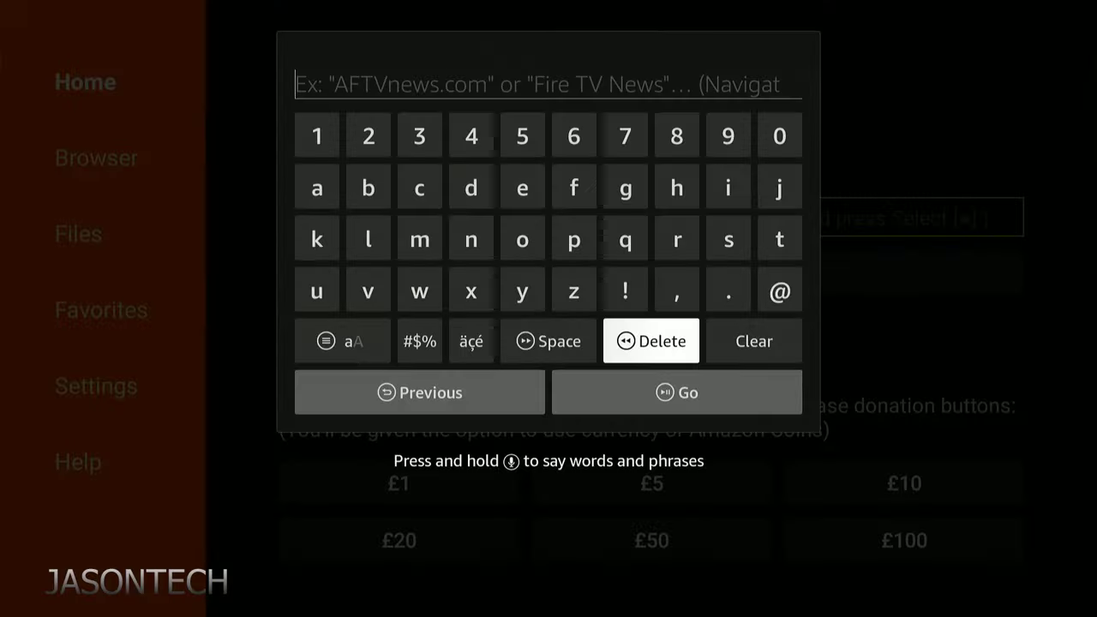
key(Up)
key(Up)
key(Left)
key(Left)
key(Left)
key(Left)
key(Left)
key(Left)
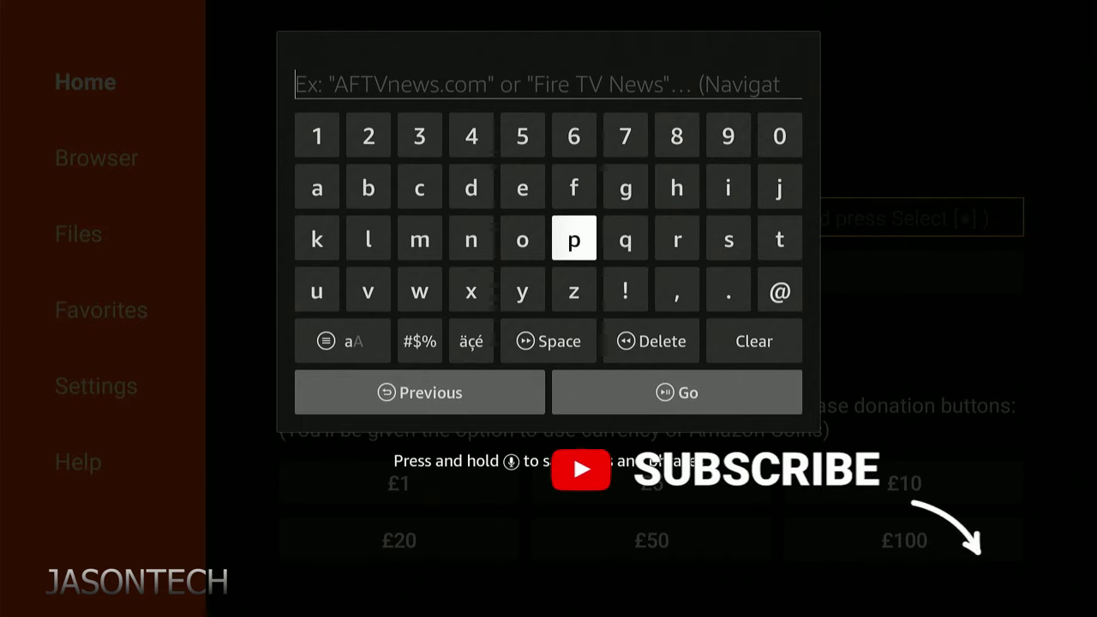
key(Return)
key(Left)
key(Left)
key(Left)
key(Left)
key(Left)
key(Left)
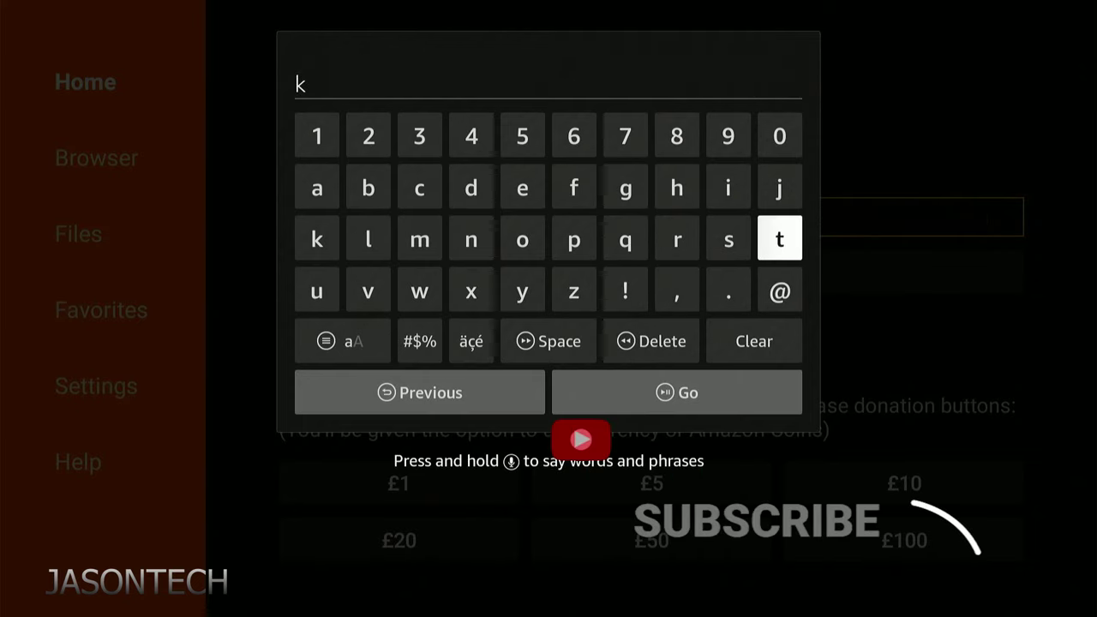
key(Return)
key(Up)
key(Left)
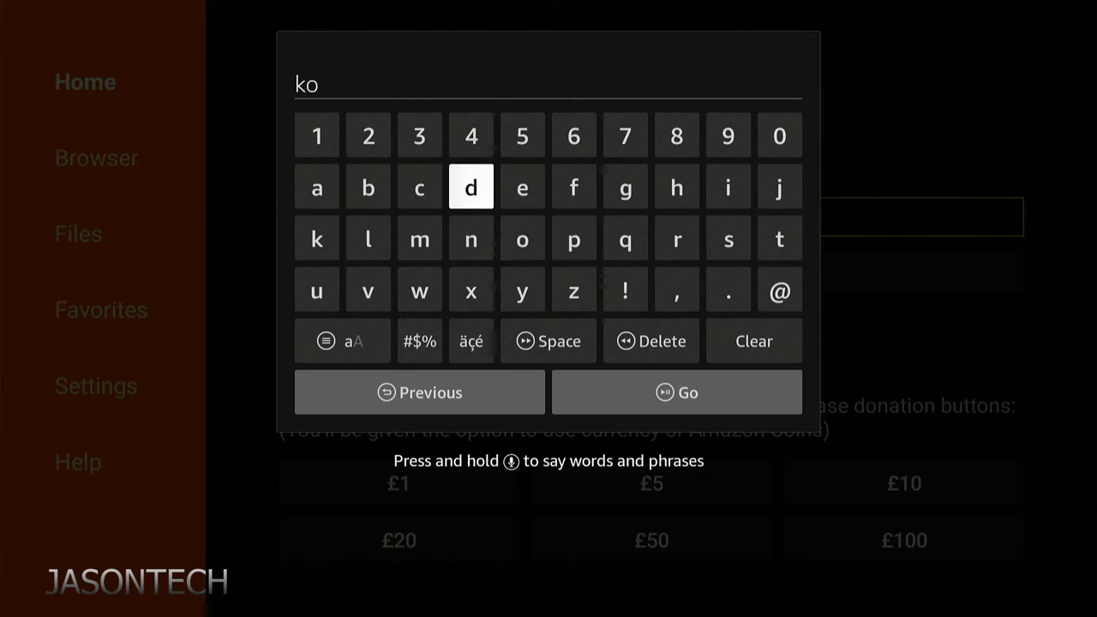
key(Return)
key(Right)
key(Right)
key(Right)
key(Right)
key(Right)
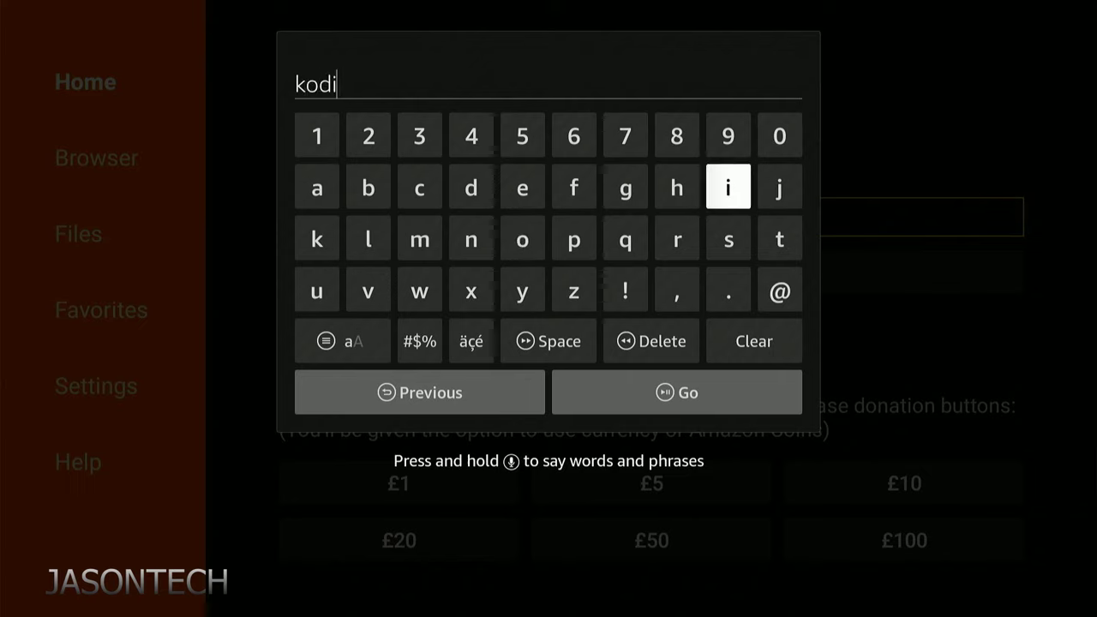
key(Down)
key(Down)
key(Return)
key(Up)
key(Right)
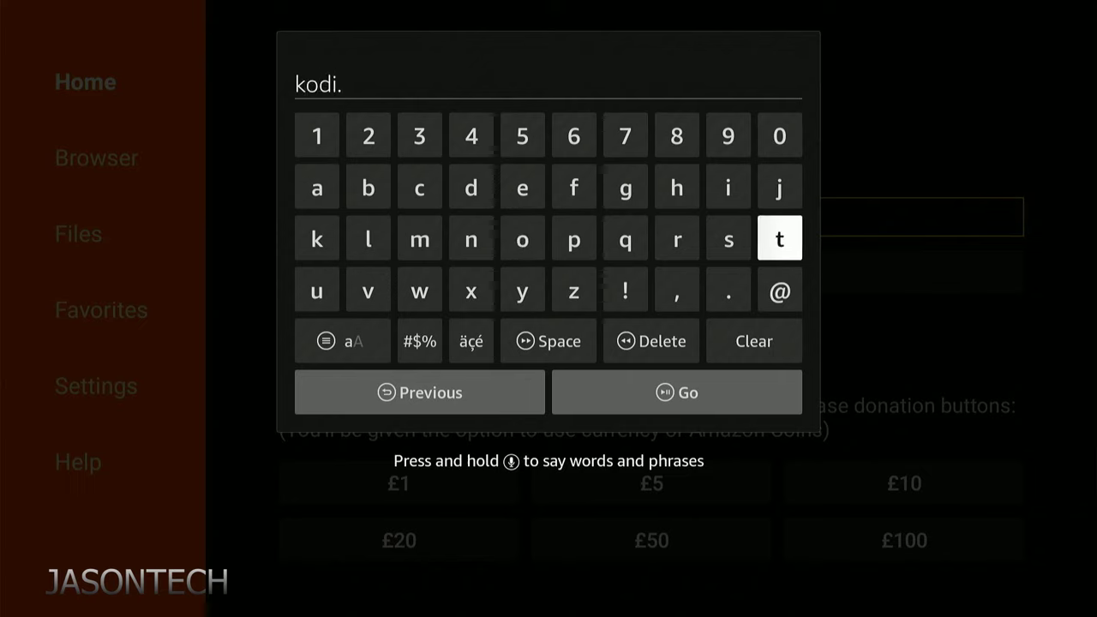
key(Return)
key(Right)
key(Right)
key(Down)
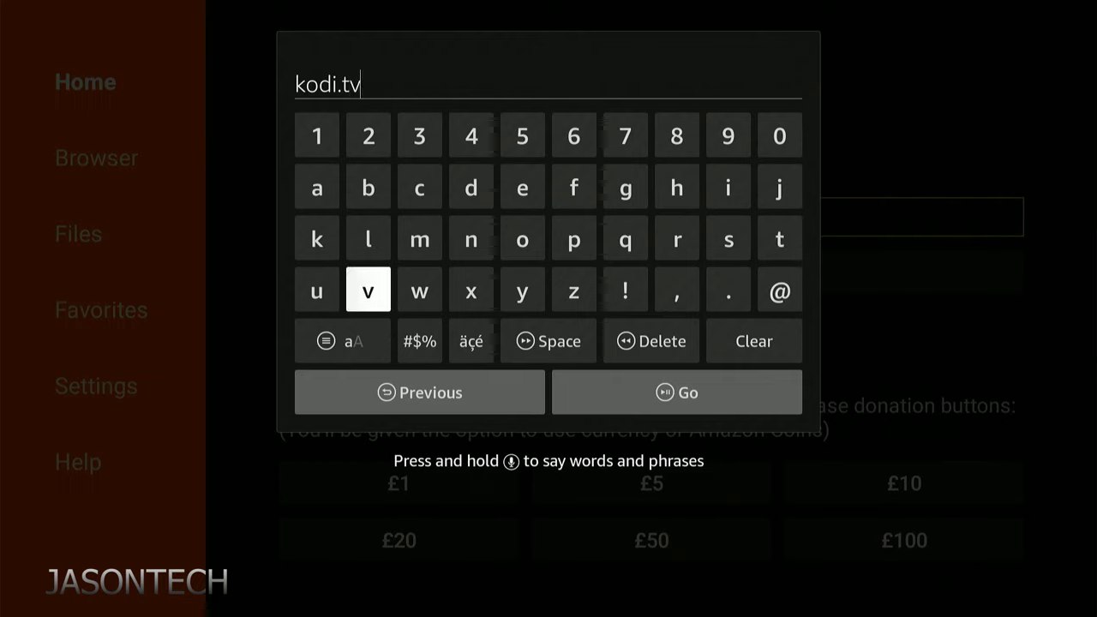
Step: Append /download to the address so that it reads kodi.tv/download
key(Down)
key(Right)
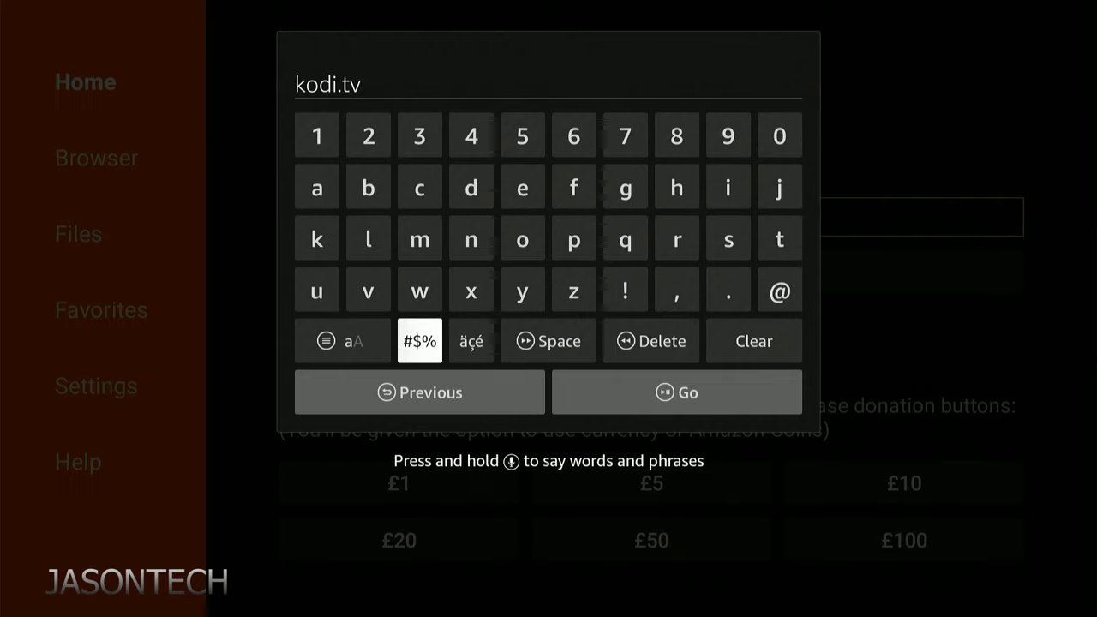
key(Return)
key(Up)
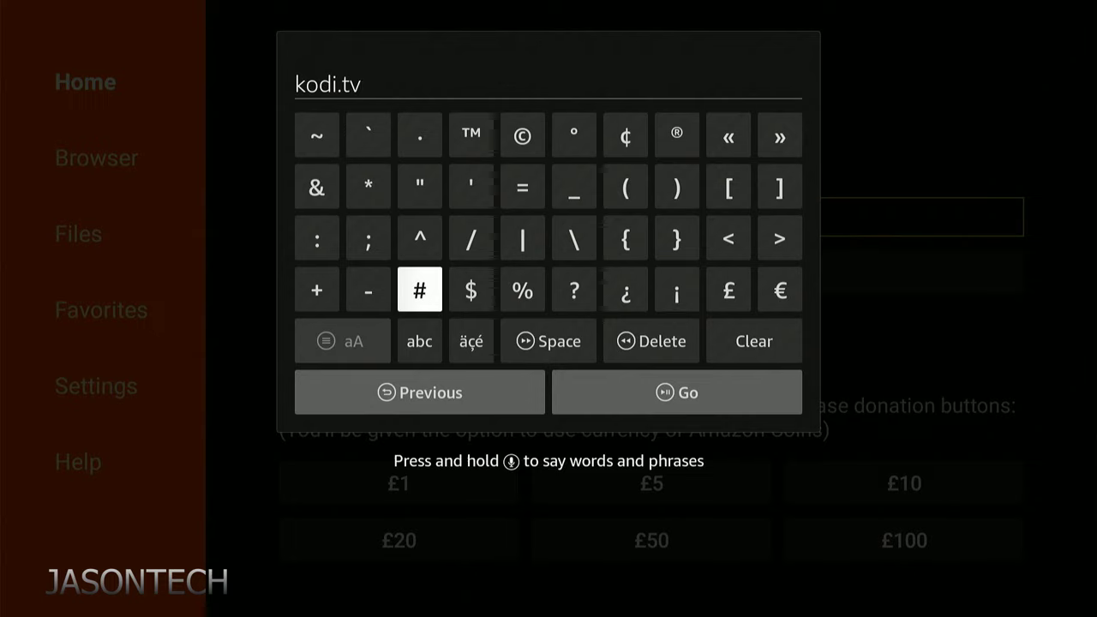
key(Up)
key(Right)
key(Return)
key(Down)
key(Down)
key(Left)
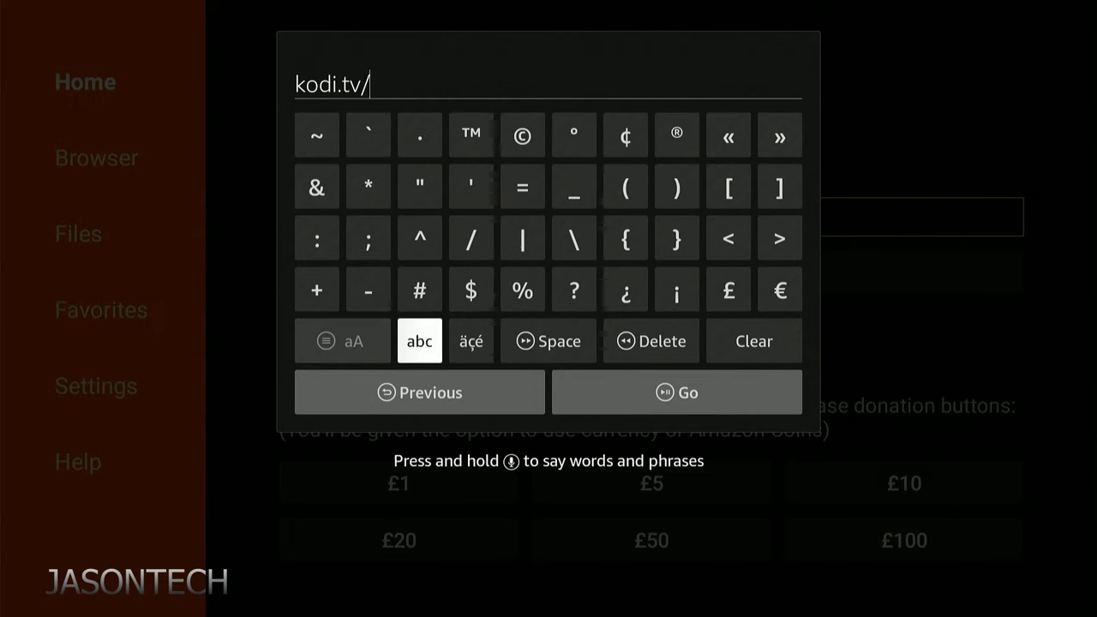
key(Return)
key(Up)
key(Up)
key(Up)
key(Right)
key(Return)
key(Down)
key(Right)
key(Return)
key(Up)
key(Down)
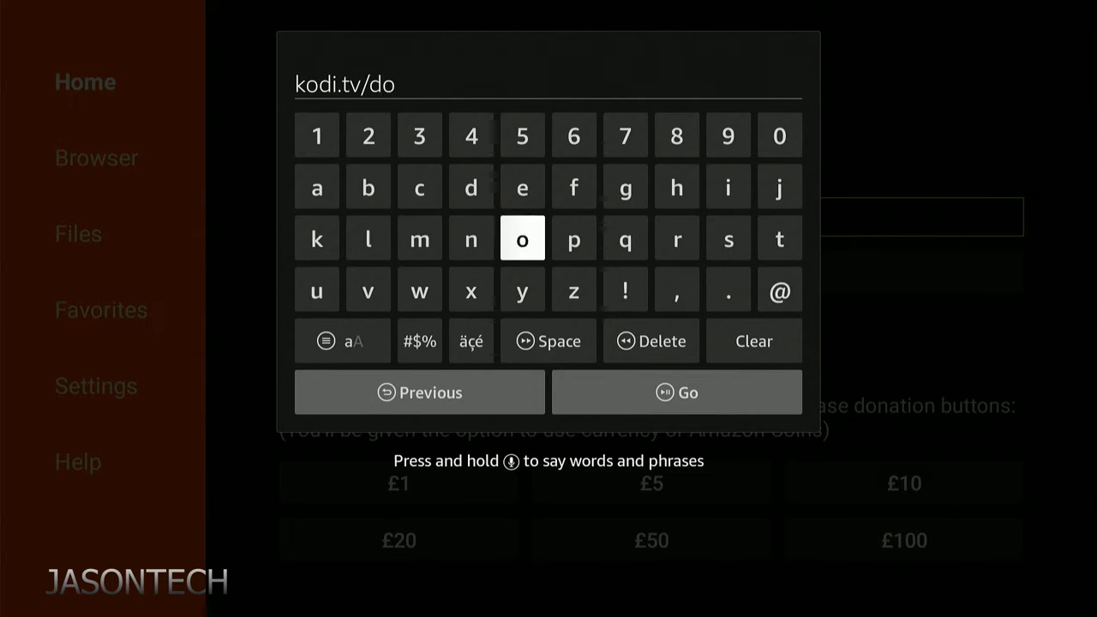
key(Down)
key(Left)
key(Left)
key(Return)
key(Up)
key(Right)
key(Return)
key(Left)
key(Left)
key(Return)
key(Right)
key(Right)
key(Right)
key(Return)
key(Left)
key(Left)
key(Left)
key(Left)
key(Up)
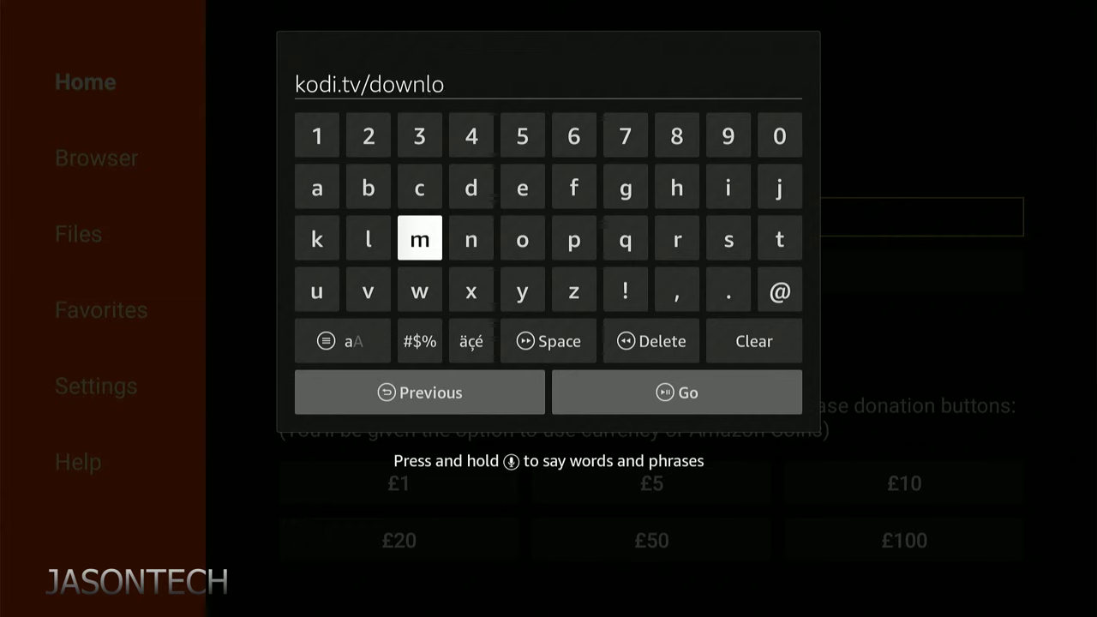
key(Return)
key(Right)
key(Right)
key(Right)
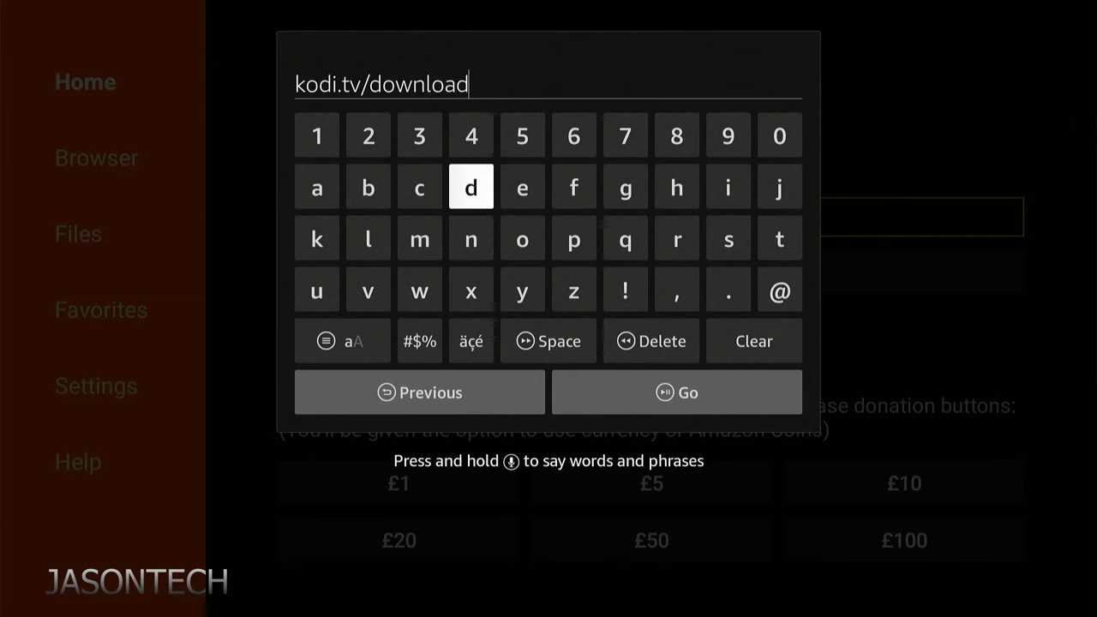
Step: Submit the entered address to load Kodi's download page
key(Down)
key(Down)
key(Down)
key(Right)
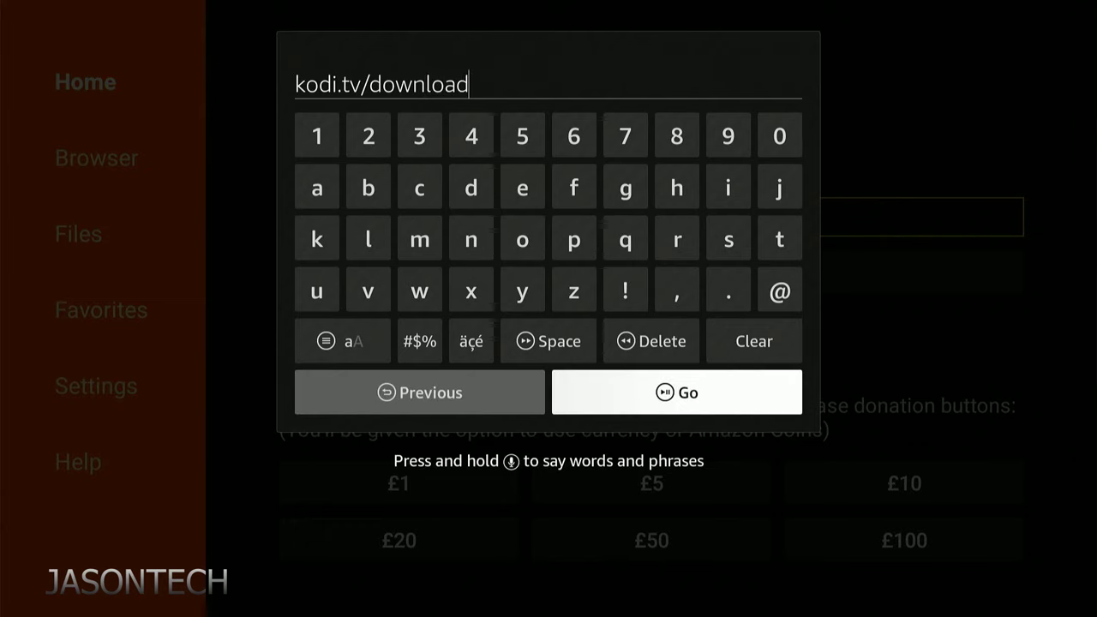
key(Return)
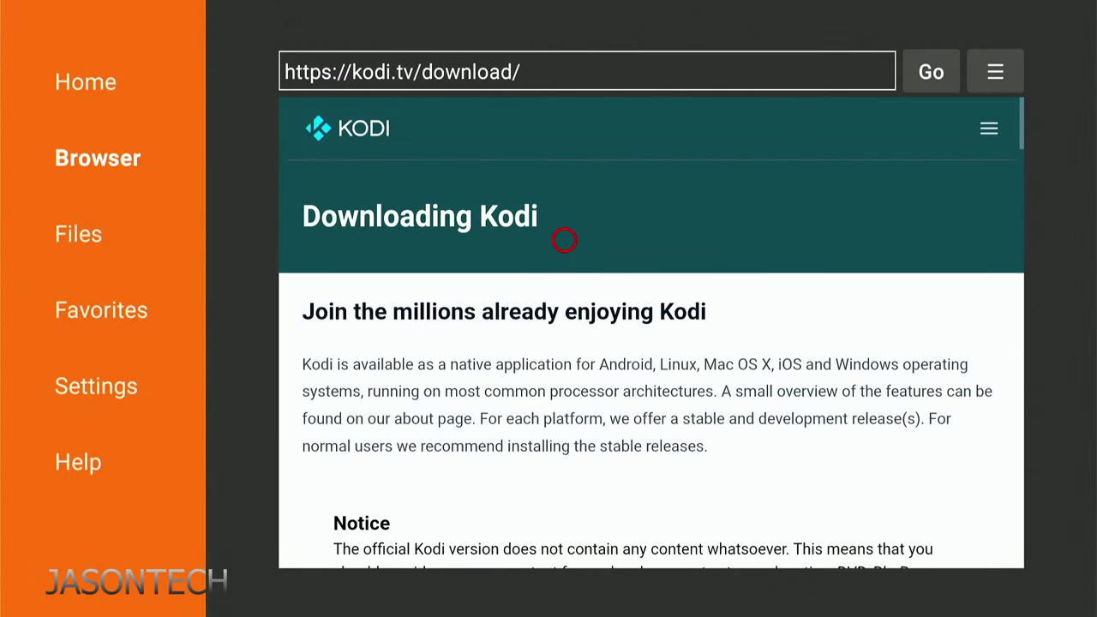
Step: Find the platform selection on the Kodi download page and open the Android downloads
key(Down)
key(Down)
key(Down)
key(Down)
key(Down)
key(Down)
key(Down)
key(Down)
key(Down)
key(Down)
key(Down)
key(Down)
key(Down)
key(Down)
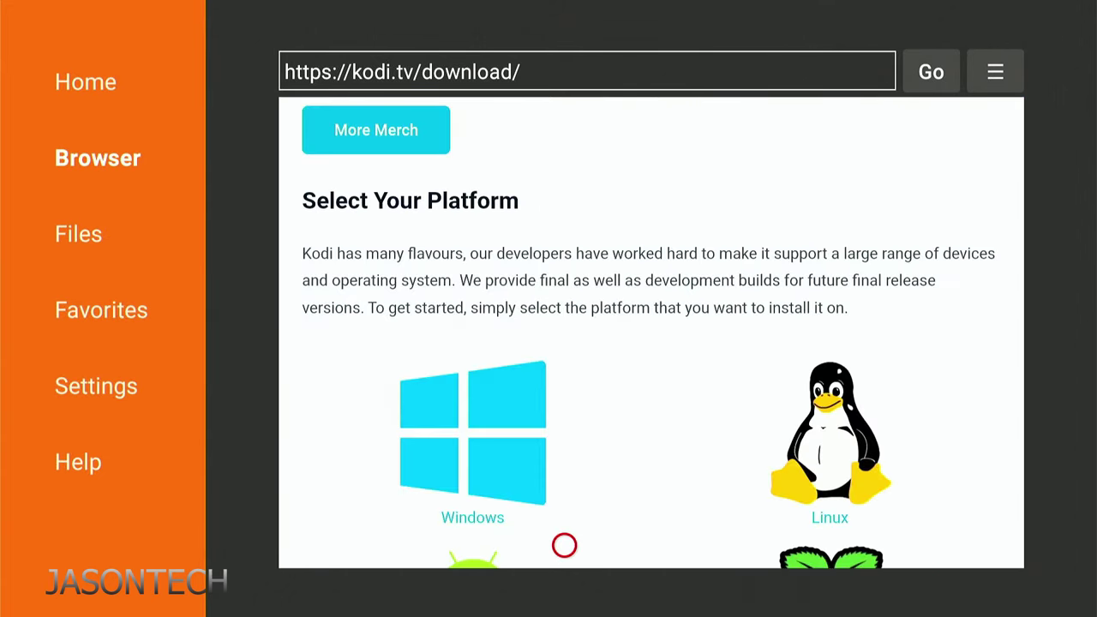
key(Up)
key(Up)
key(Up)
key(Up)
key(Up)
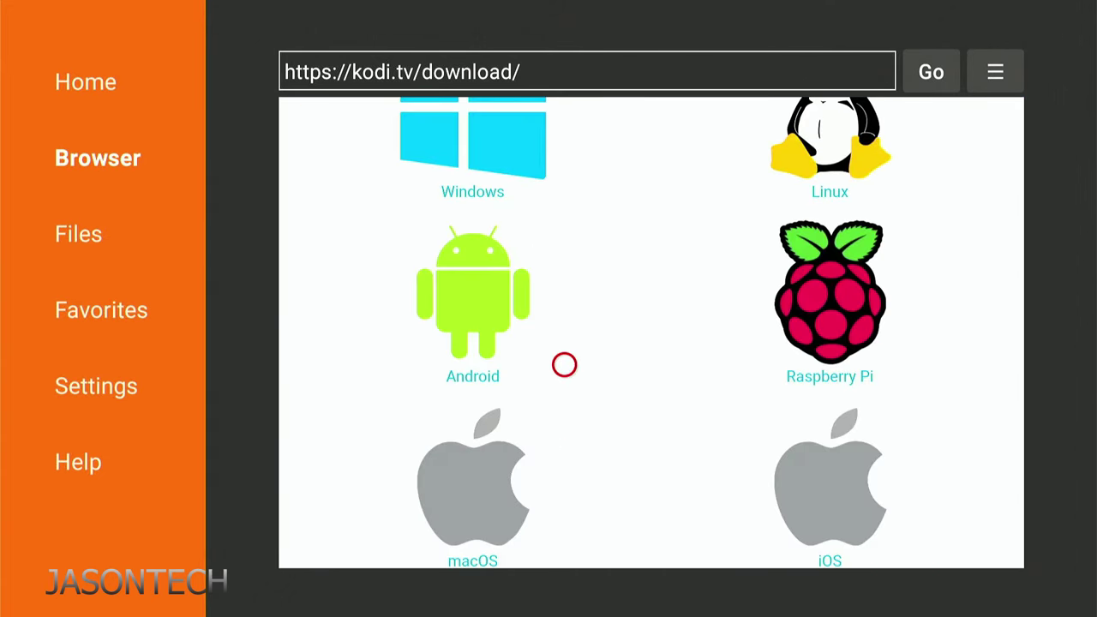
key(Left)
key(Left)
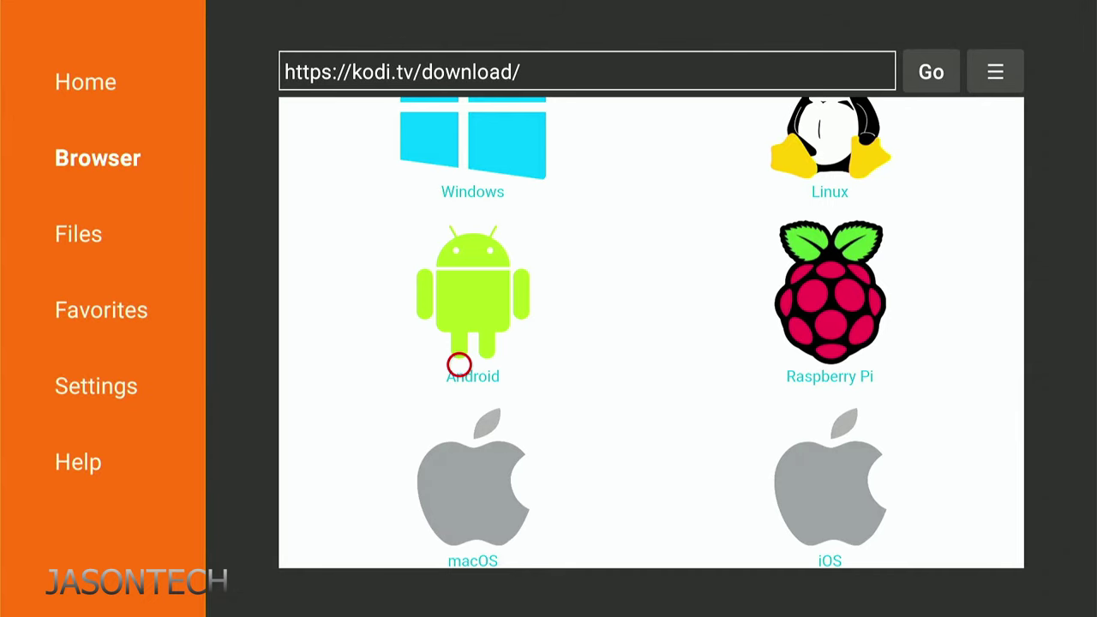
click(459, 364)
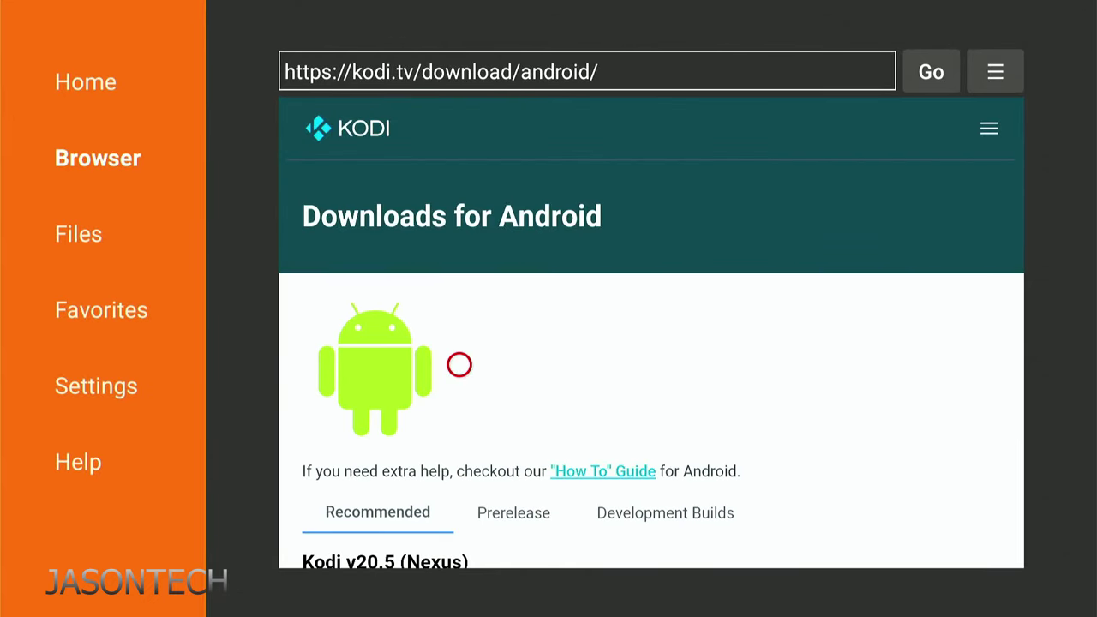
Step: Download the ARMV7A (32BIT) build of Kodi v20.5 (Nexus) from the recommended Android releases
key(Down)
key(Down)
key(Down)
key(Down)
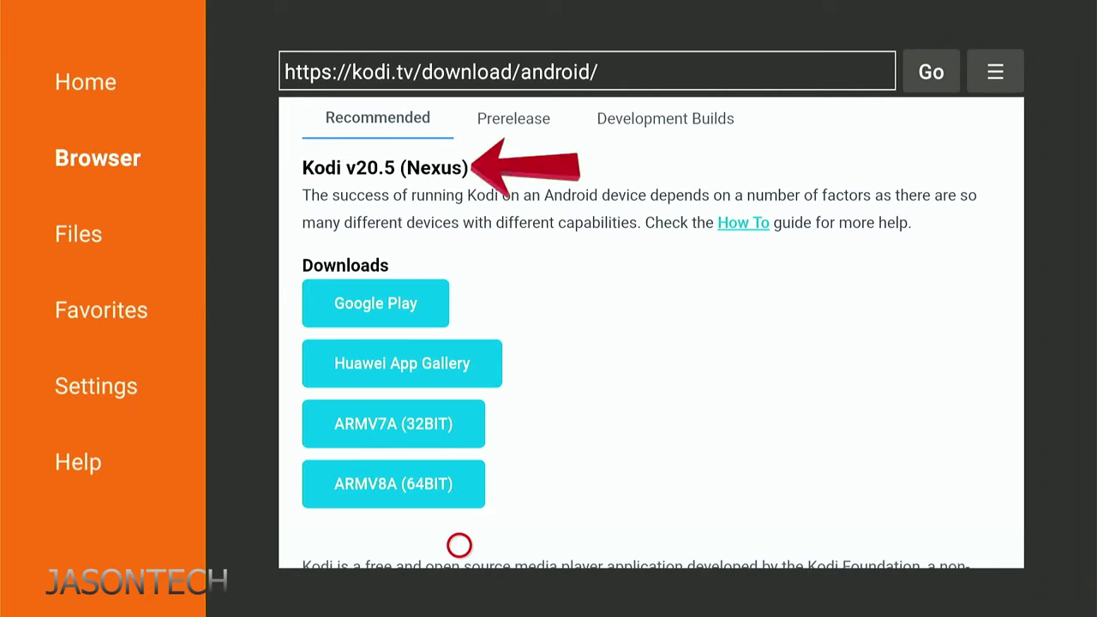
key(Up)
key(Up)
key(Up)
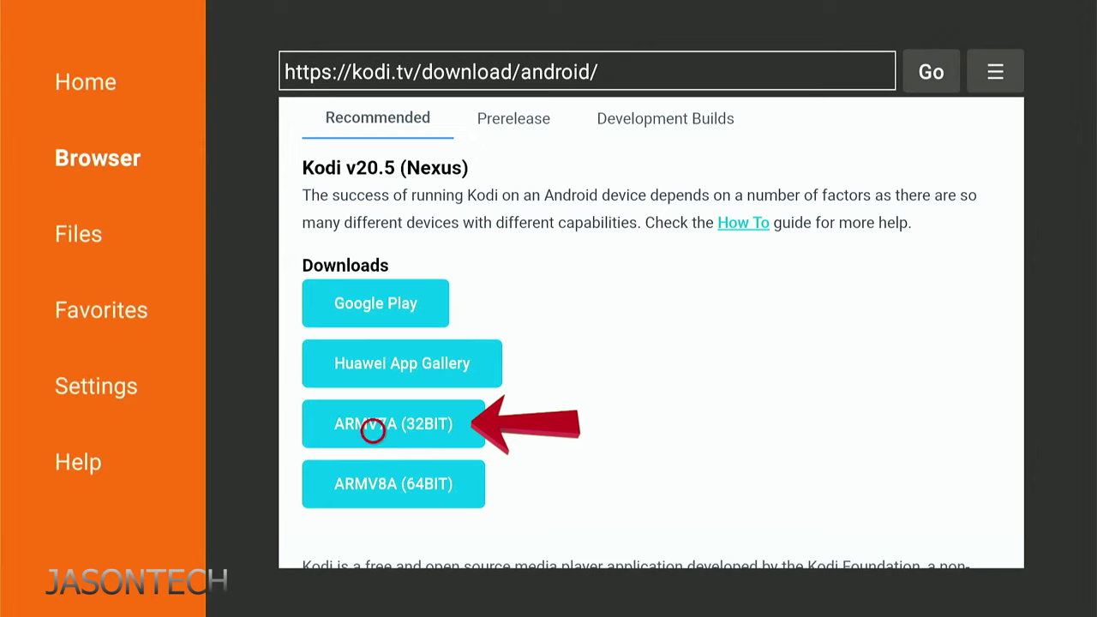
click(448, 412)
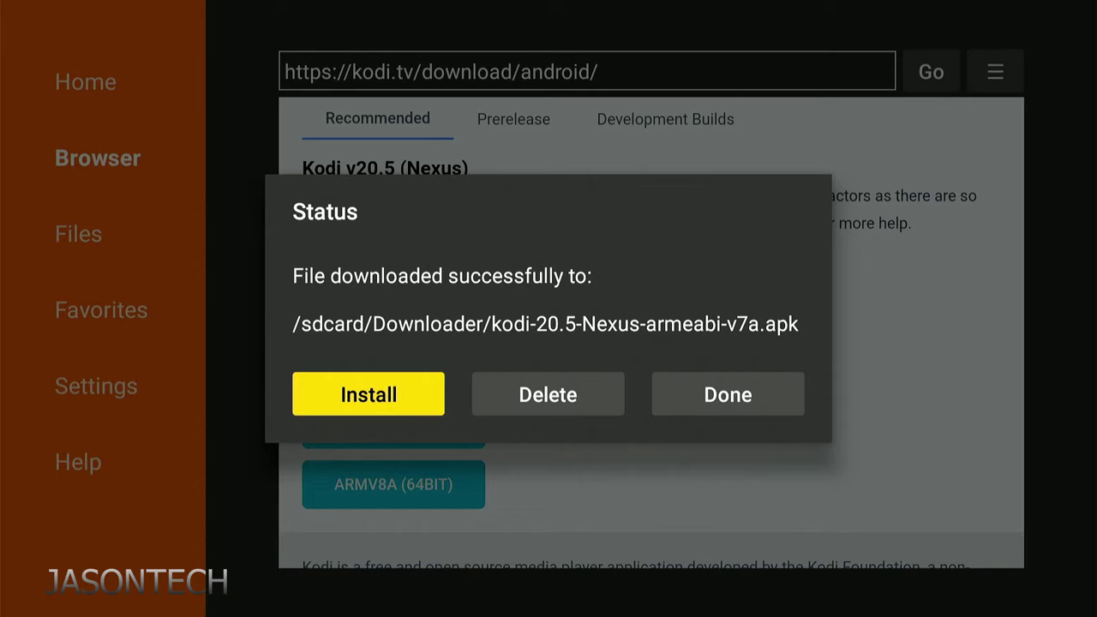
Step: Install Kodi from the downloaded APK and close the installer without opening the app
key(Return)
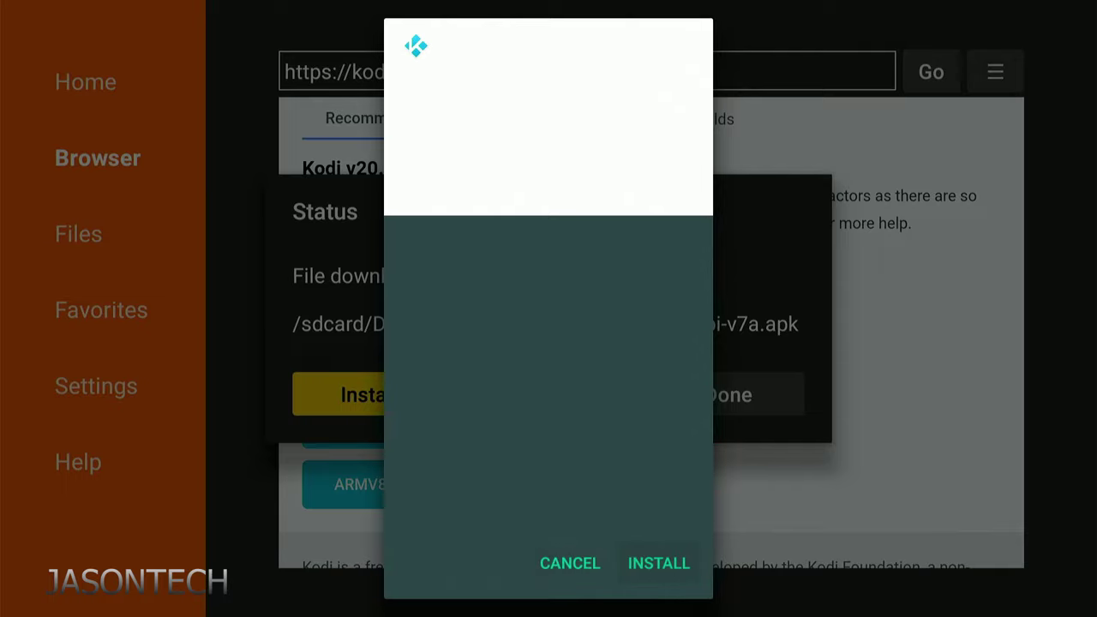
key(Return)
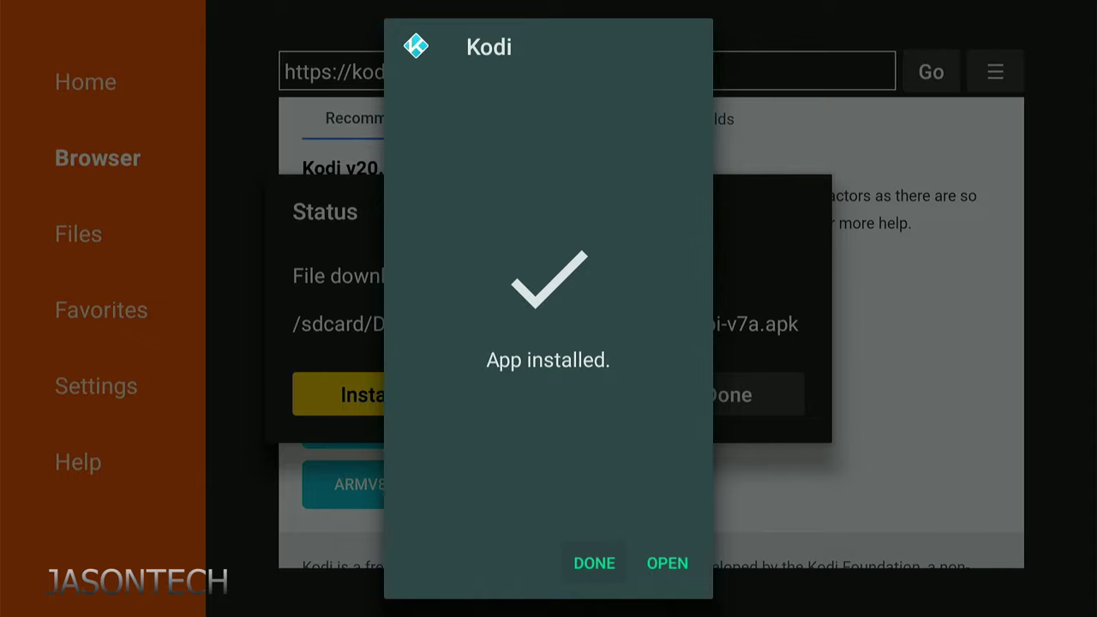
key(Return)
Step: Delete the installation file kodi-20.5-Nexus-armeabi-v7a.apk and confirm the deletion
key(Right)
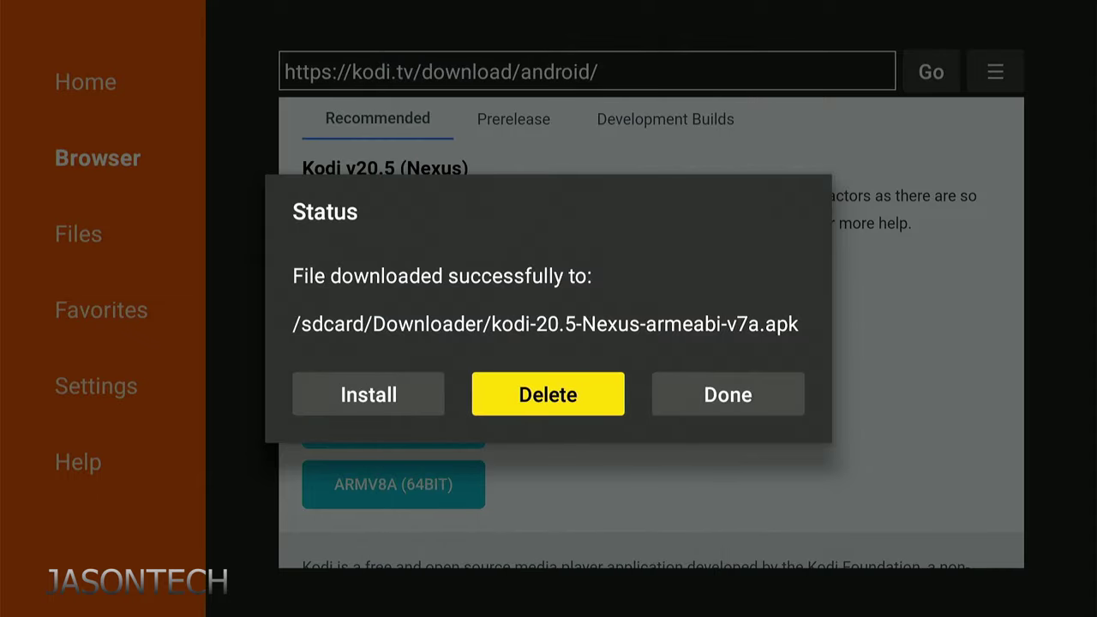
key(Return)
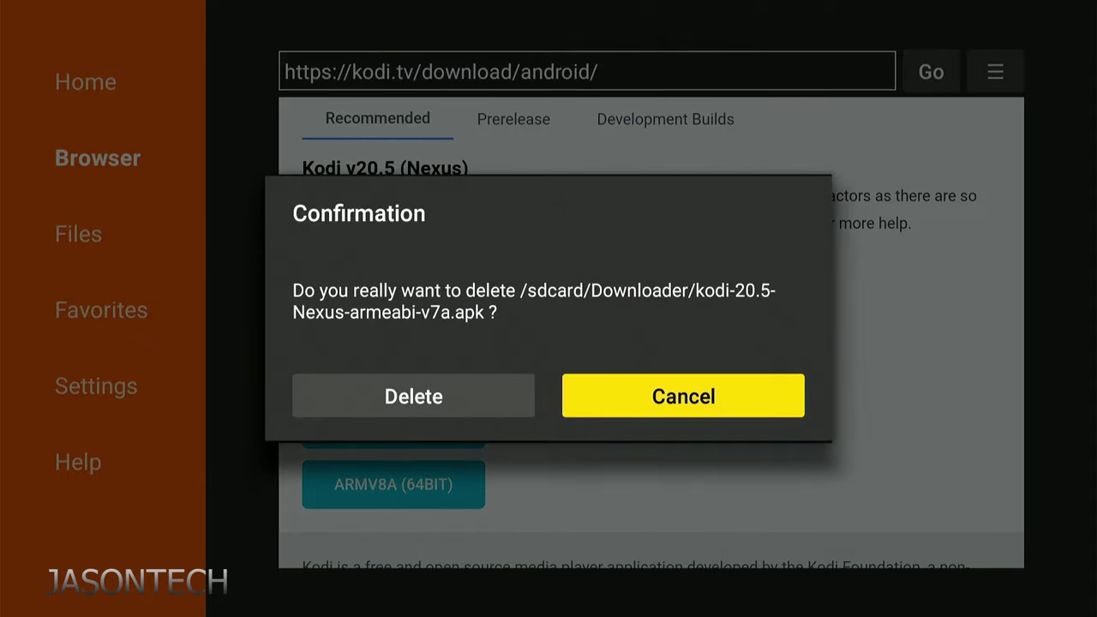
key(Left)
key(Return)
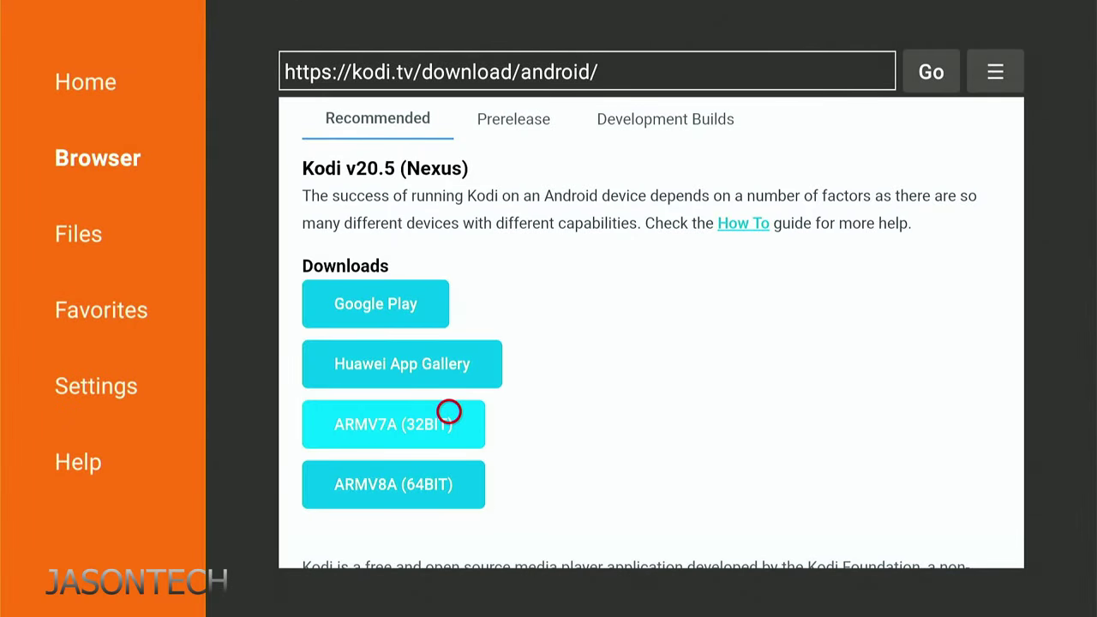
Step: Return to the Fire TV home screen and open the full list of installed apps and games
key(Home)
key(Right)
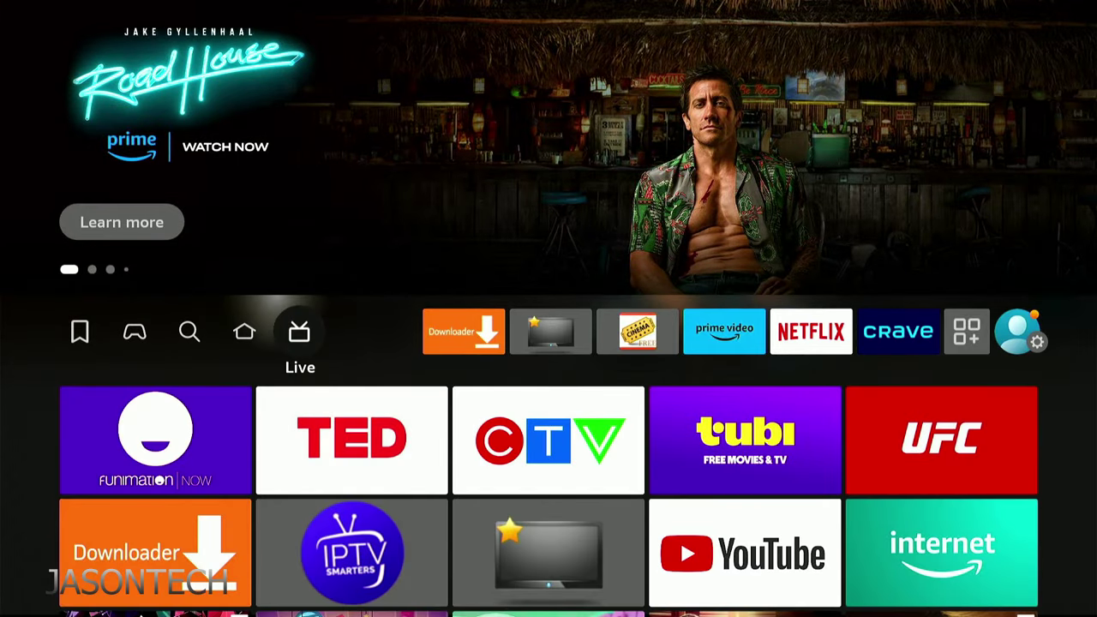
key(Right)
key(Right)
key(Right)
key(Right)
key(Right)
key(Right)
key(Right)
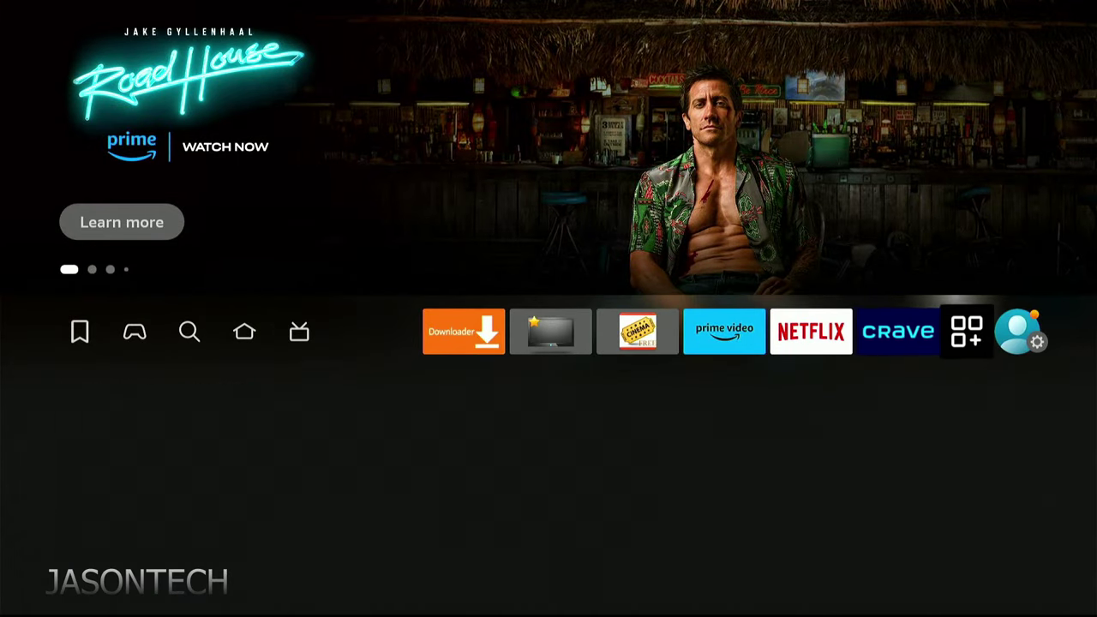
key(Return)
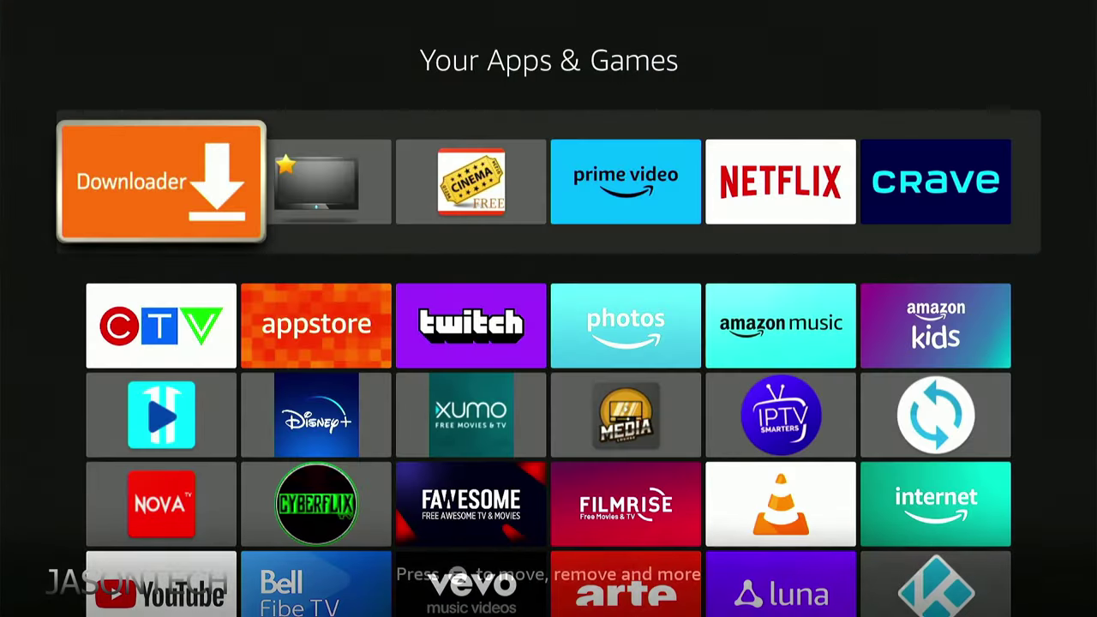
Step: Find Kodi among the installed apps and launch it
key(Down)
key(Down)
key(Down)
key(Down)
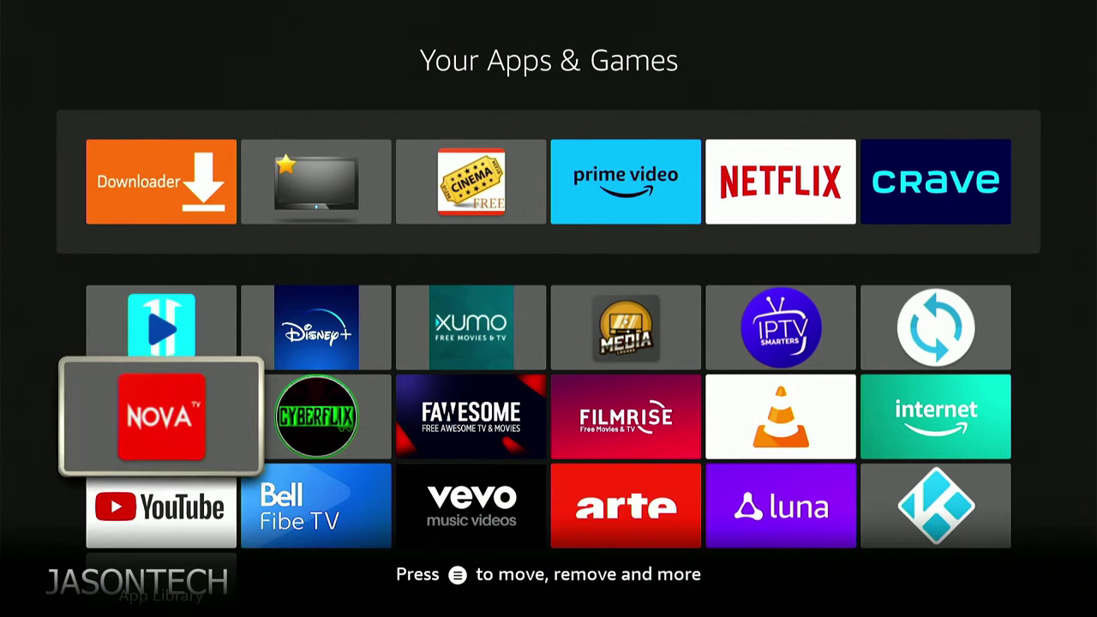
key(Right)
key(Right)
key(Right)
key(Right)
key(Right)
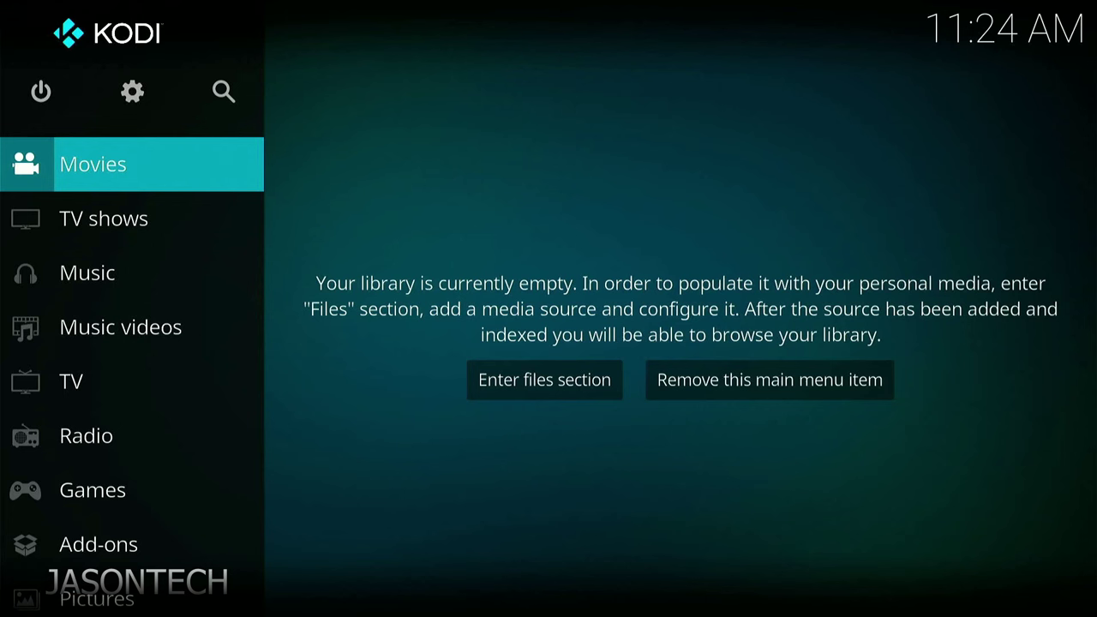
Step: Open Kodi's settings from its home screen
key(Down)
key(Up)
key(Up)
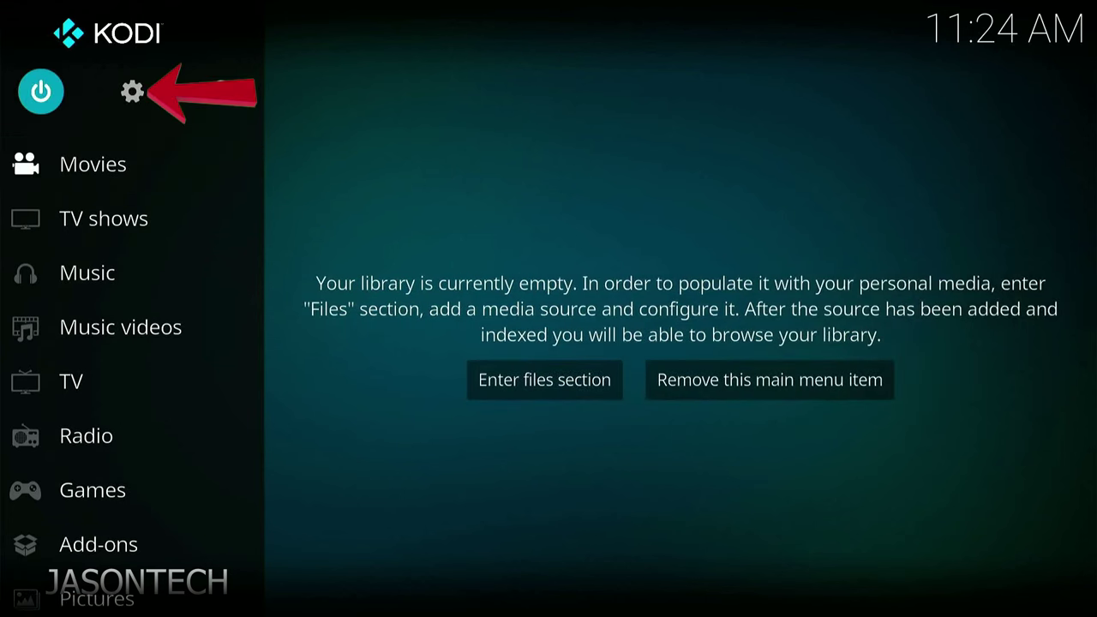
key(Right)
key(Return)
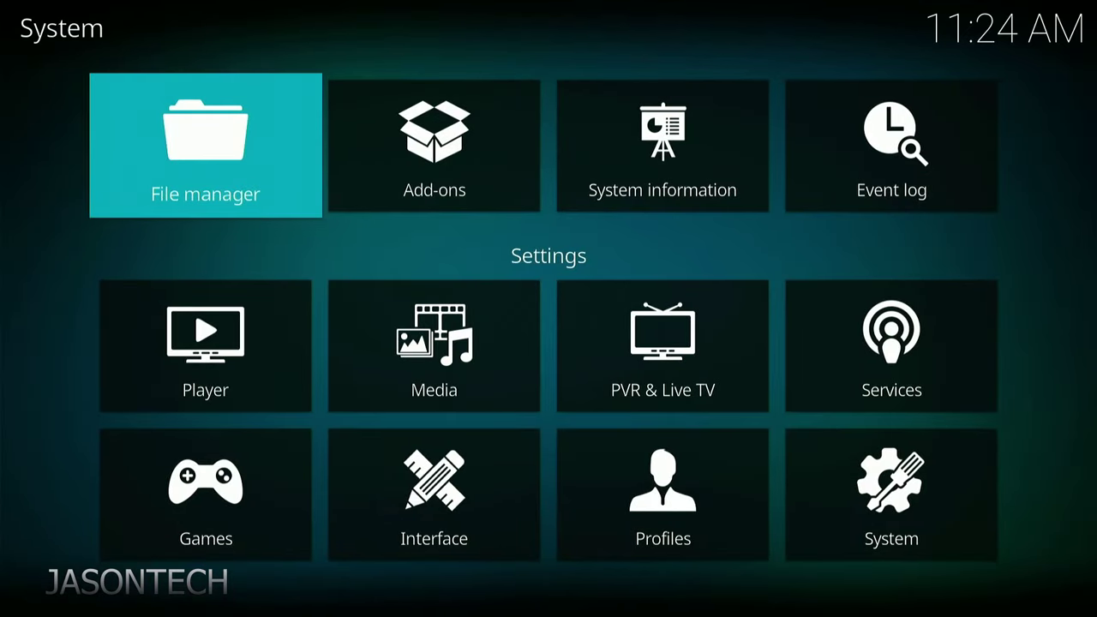
Step: Open the System category of Kodi's settings
key(Down)
key(Down)
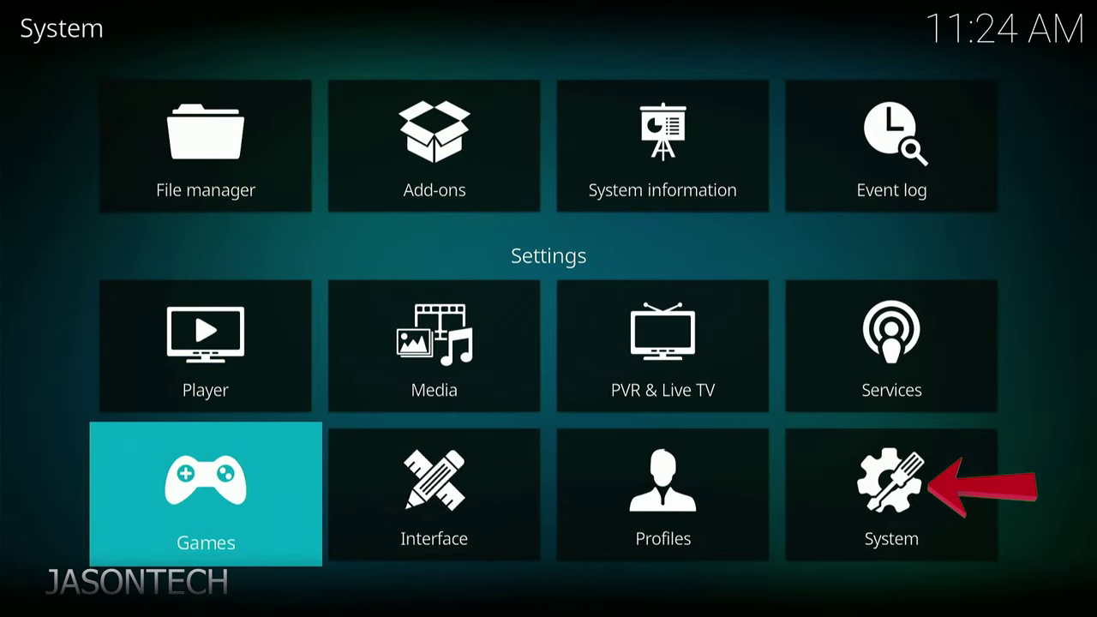
key(Right)
key(Right)
key(Right)
key(Return)
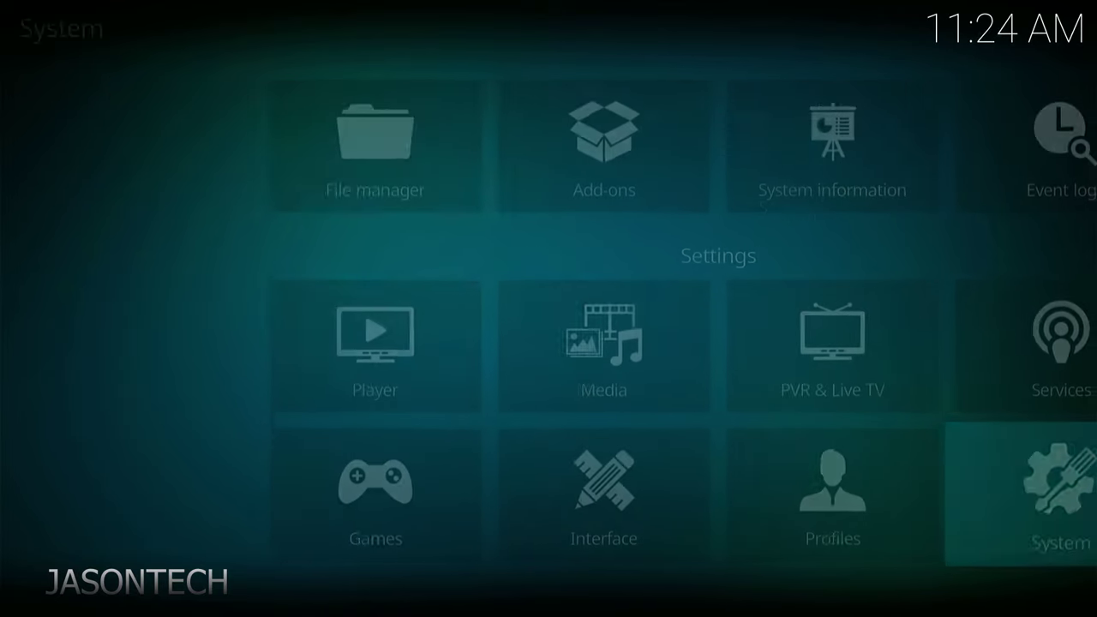
Step: Switch the settings level of the System settings from Standard to Advanced
key(Down)
key(Down)
key(Down)
key(Down)
key(Down)
key(Down)
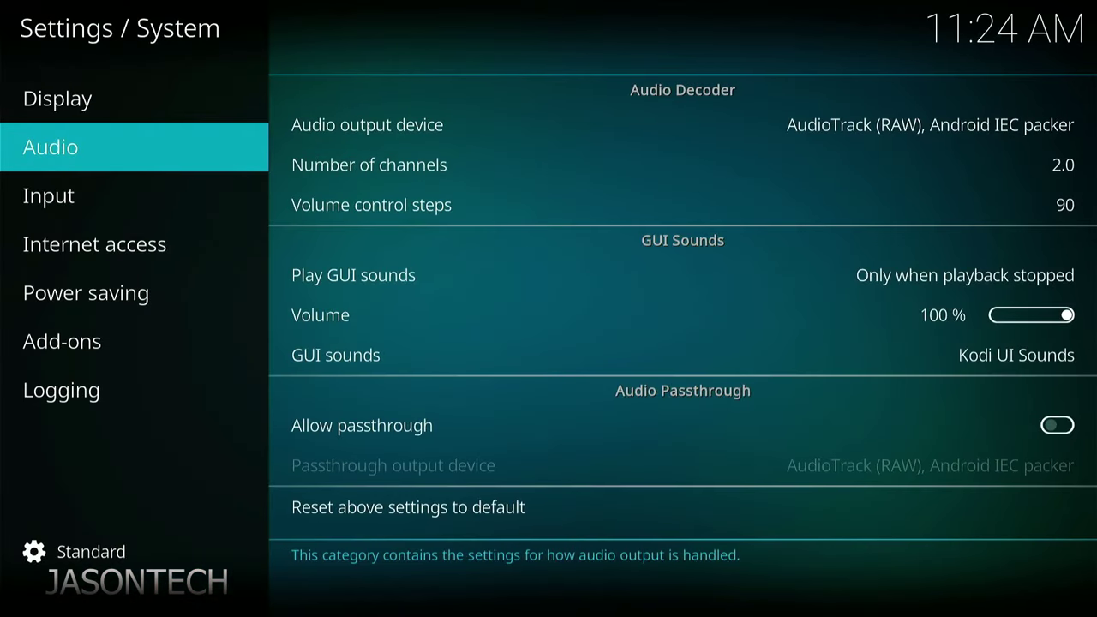
key(Down)
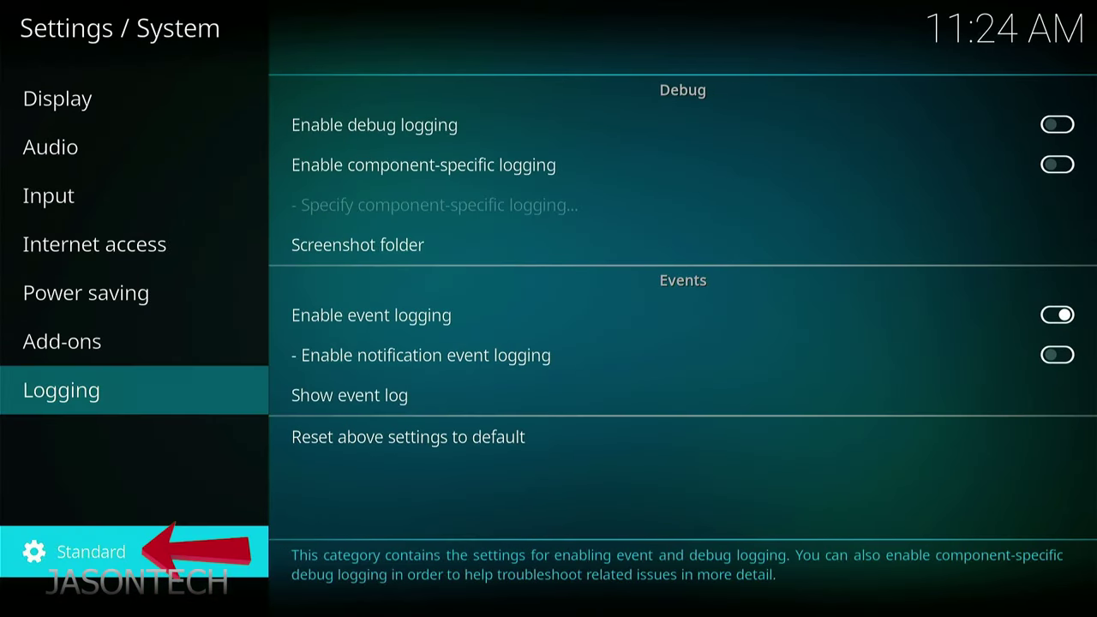
key(Return)
Step: Show the Add-ons section of the System settings
key(Down)
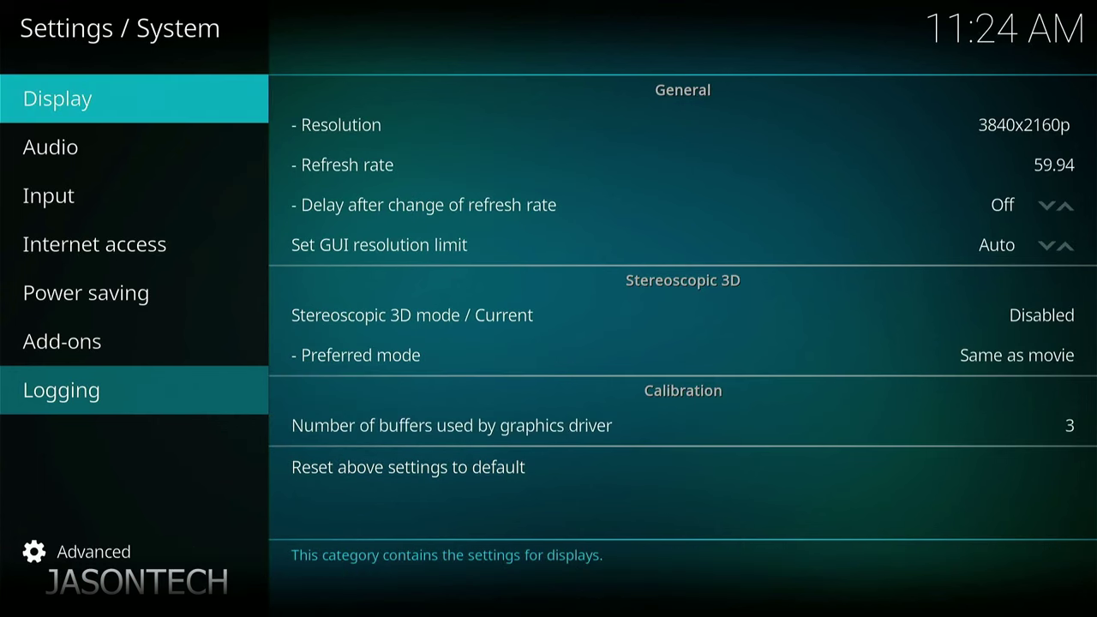
key(Down)
key(Down)
key(Down)
key(Down)
key(Down)
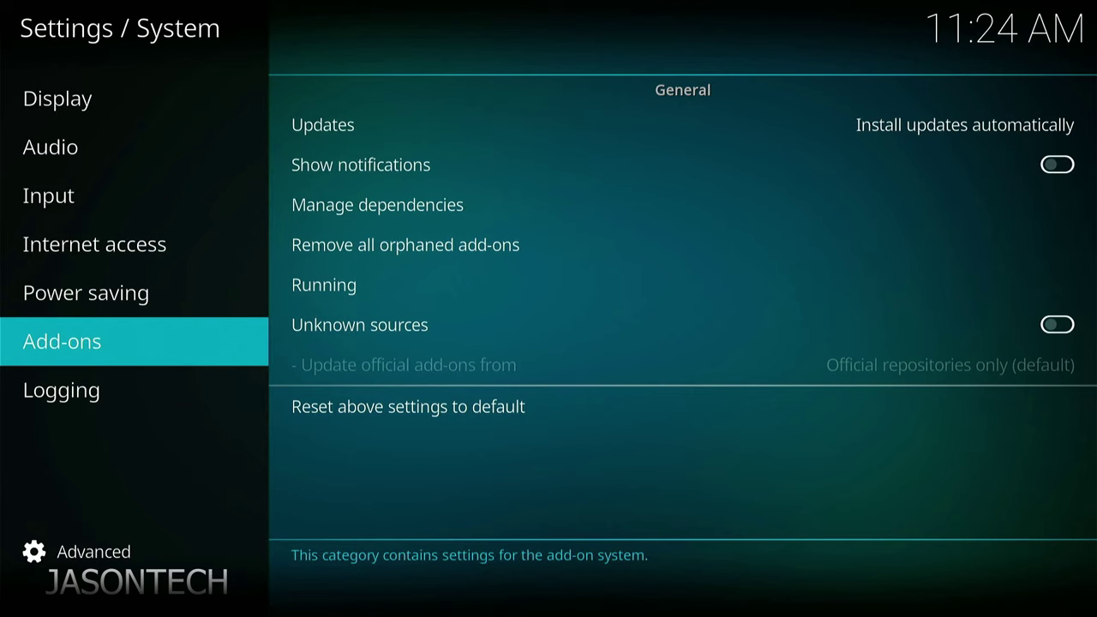
Step: Enable Unknown sources for add-ons, accepting the warning, and return to Kodi's home screen
key(Right)
key(Down)
key(Down)
key(Down)
key(Down)
key(Down)
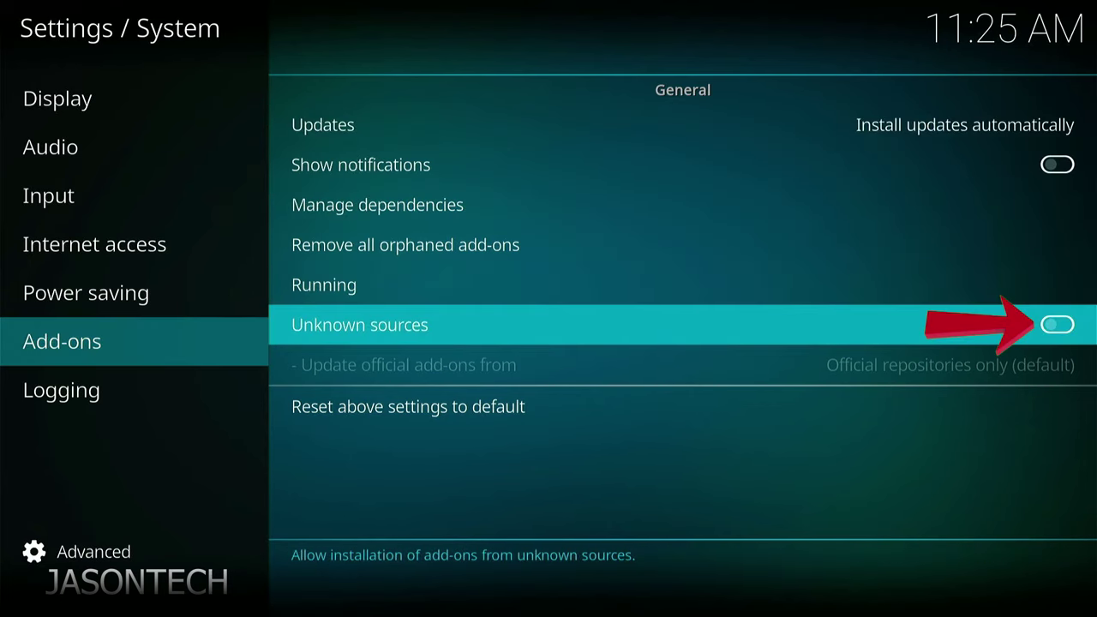
key(Return)
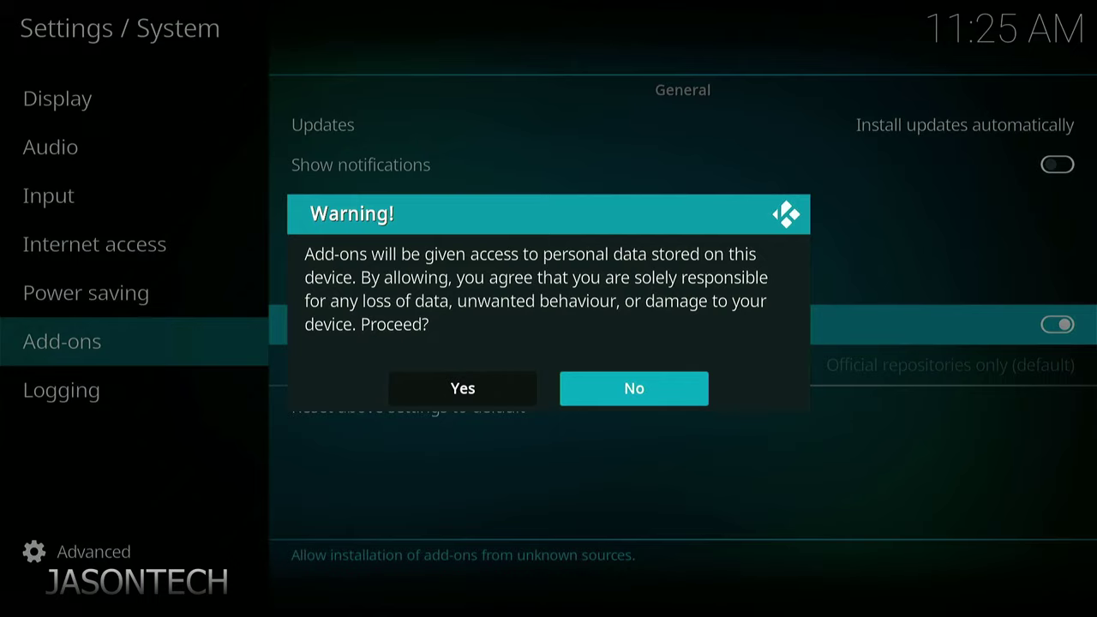
key(Left)
key(Return)
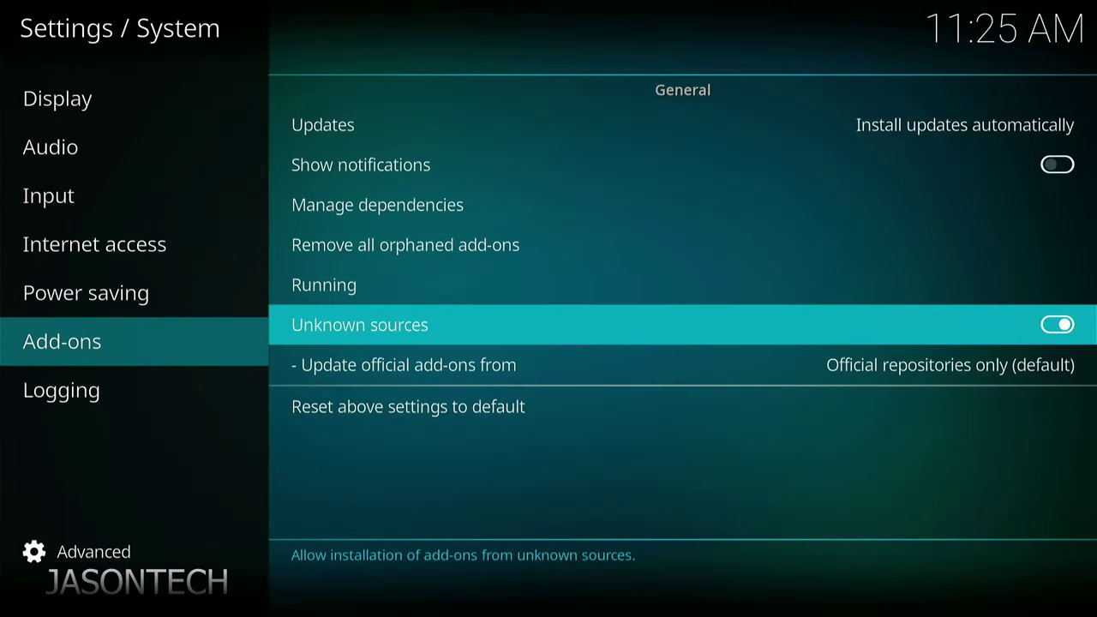
key(Escape)
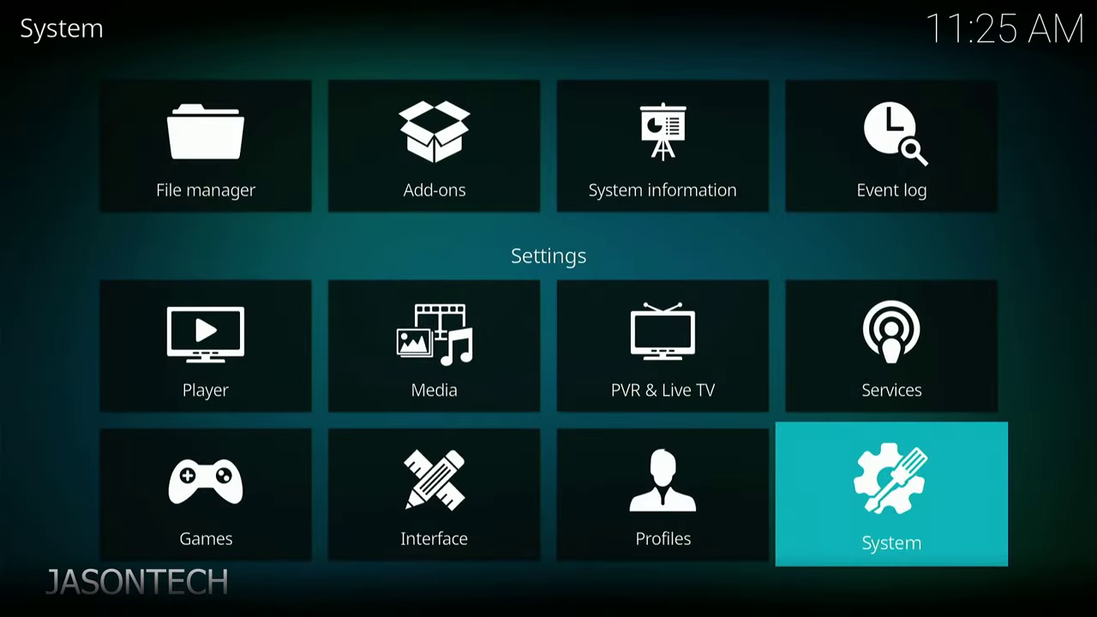
key(Escape)
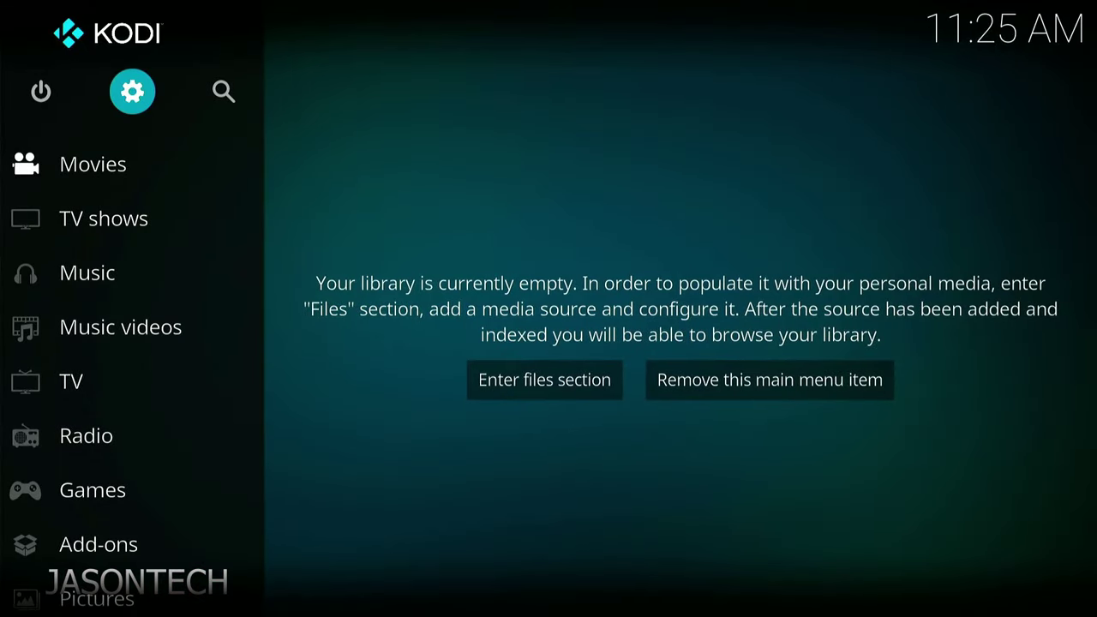